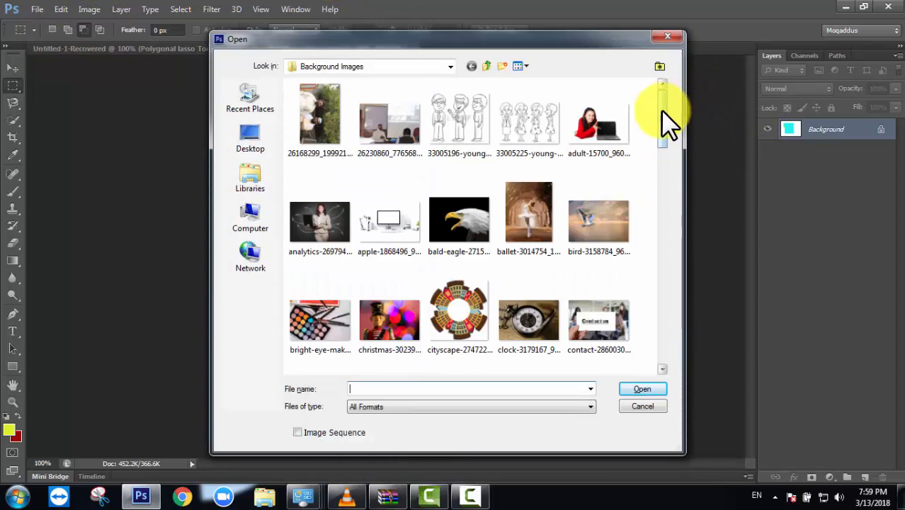
# Open the image bald-eagle-2715461_960_720 from the Background Images folder
pyautogui.moveTo(661, 110); pyautogui.dragTo(673, 141)
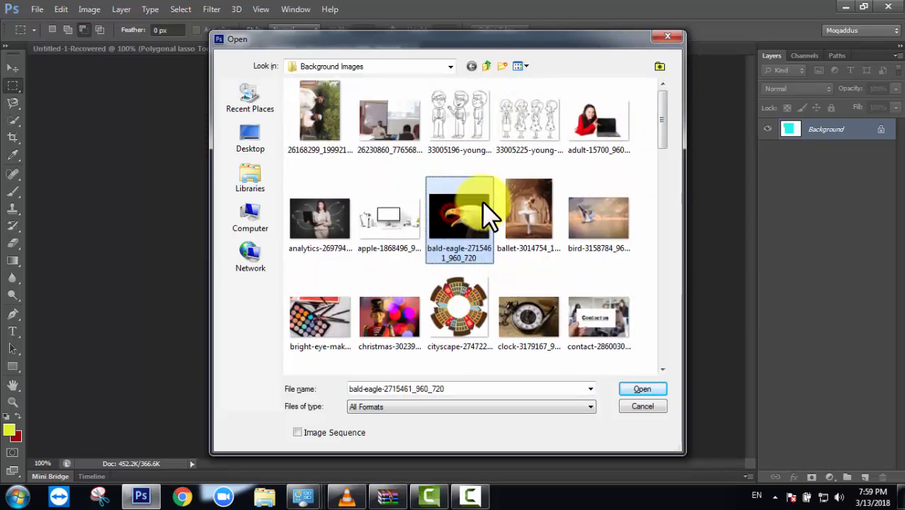
pyautogui.doubleClick(470, 209)
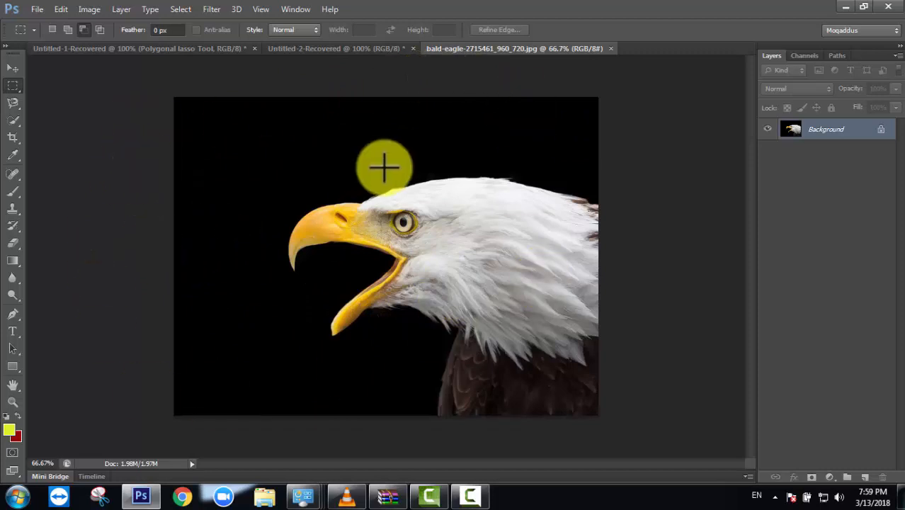
pyautogui.scroll(3, 384, 168)
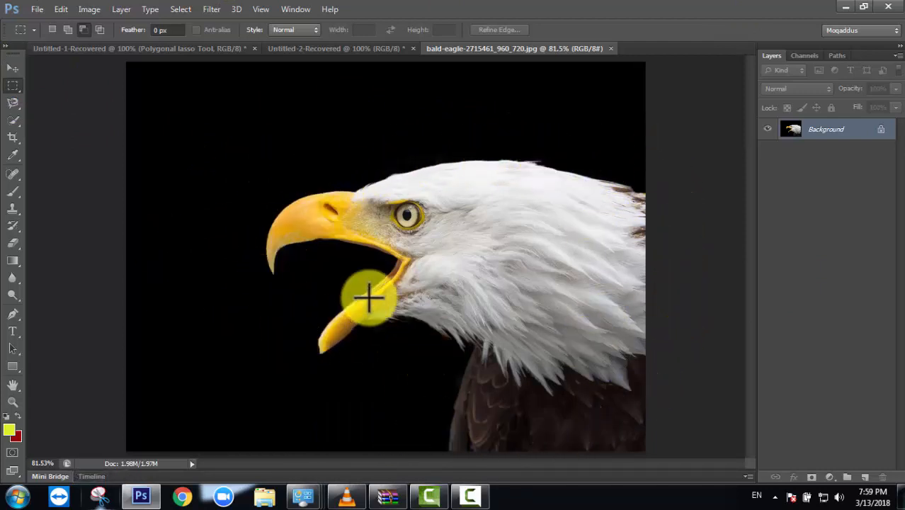
# Select the whole eagle with the Rectangular Marquee tool, from above its head down to the image's lower edge
pyautogui.click(12, 88)
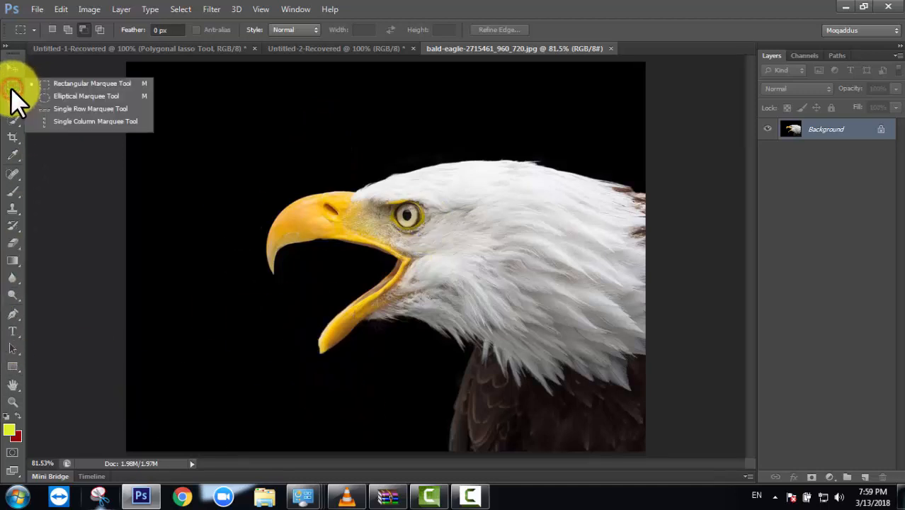
pyautogui.click(71, 84)
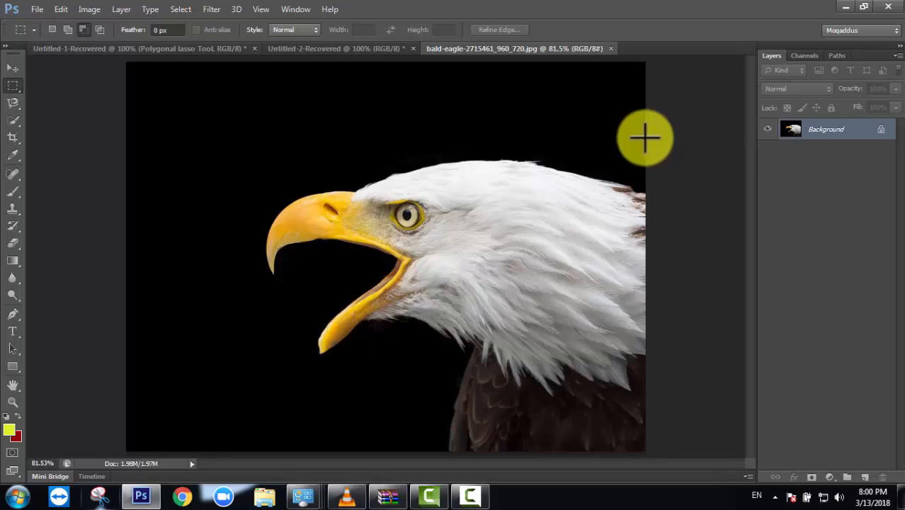
pyautogui.moveTo(645, 133); pyautogui.dragTo(263, 470)
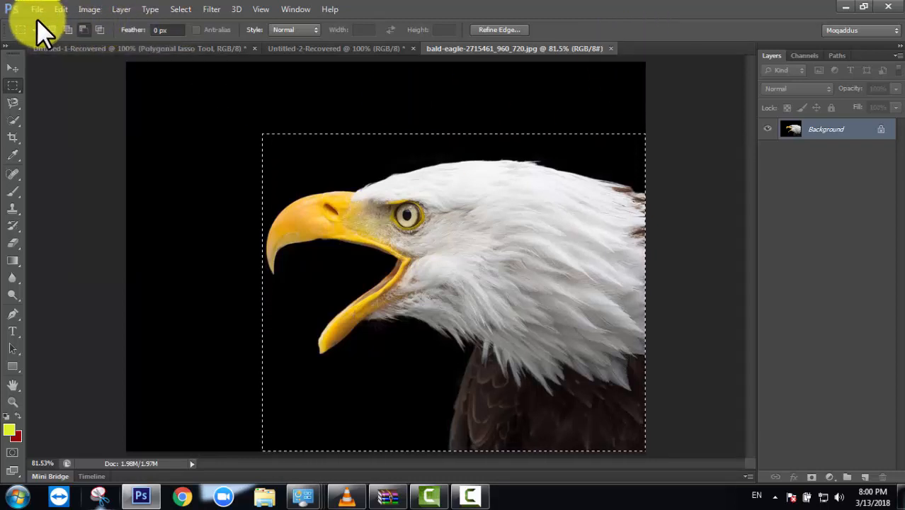
# Create a new document using the Default Photoshop Size preset
pyautogui.hotkey('ctrl', 'n')
pyautogui.click(396, 165)
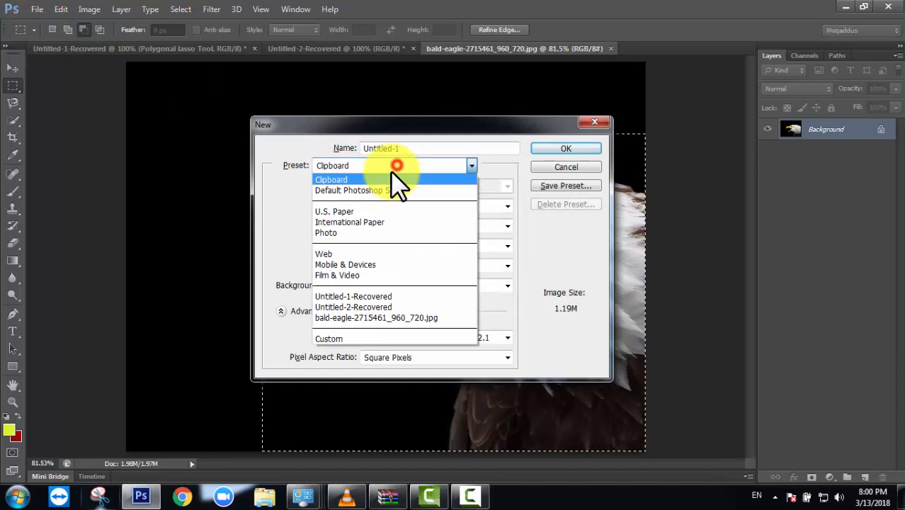
pyautogui.click(341, 190)
pyautogui.click(570, 150)
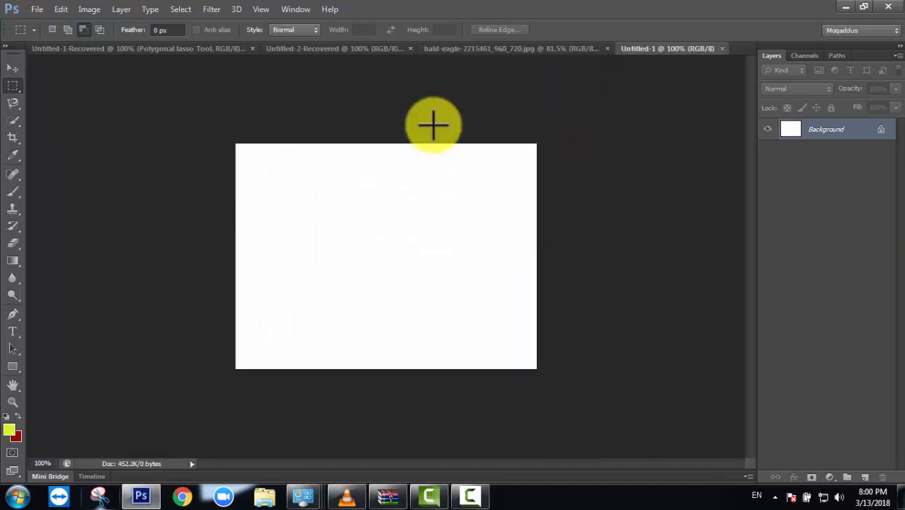
# Paste the copied eagle into the new document, scaled to about 35% and placed slightly right of the canvas centre
pyautogui.hotkey('ctrl', '+')
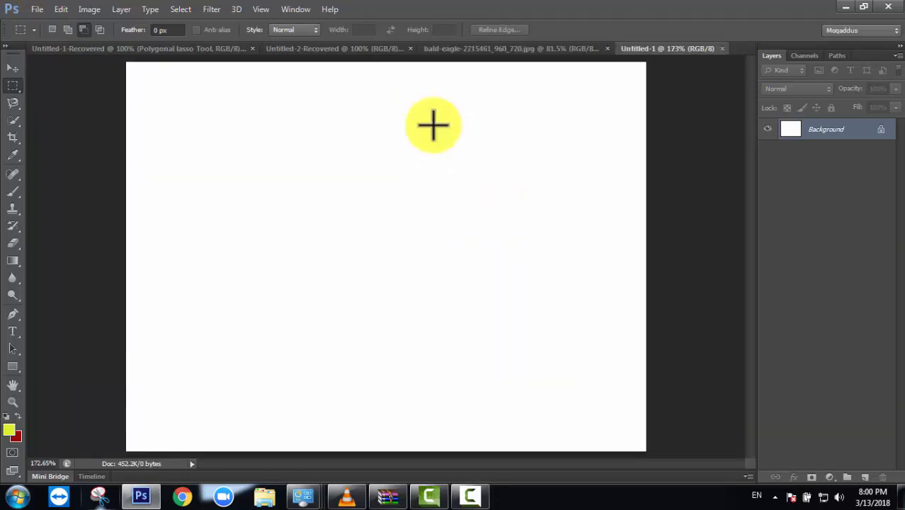
pyautogui.hotkey('ctrl', 'v')
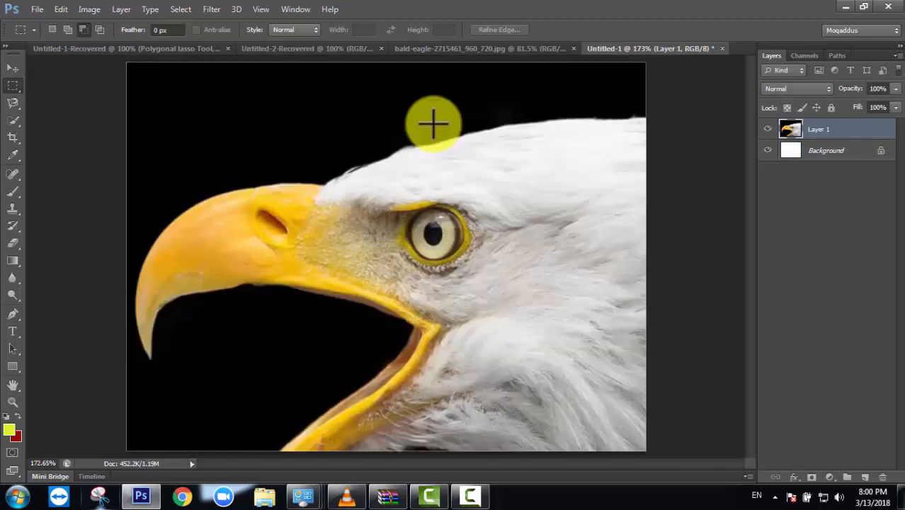
pyautogui.hotkey('ctrl', 't')
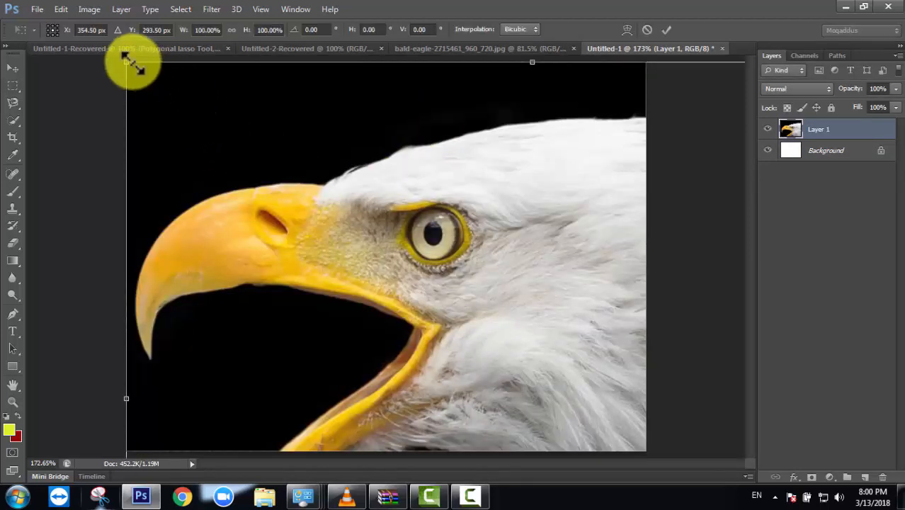
pyautogui.moveTo(132, 65); pyautogui.dragTo(393, 280)
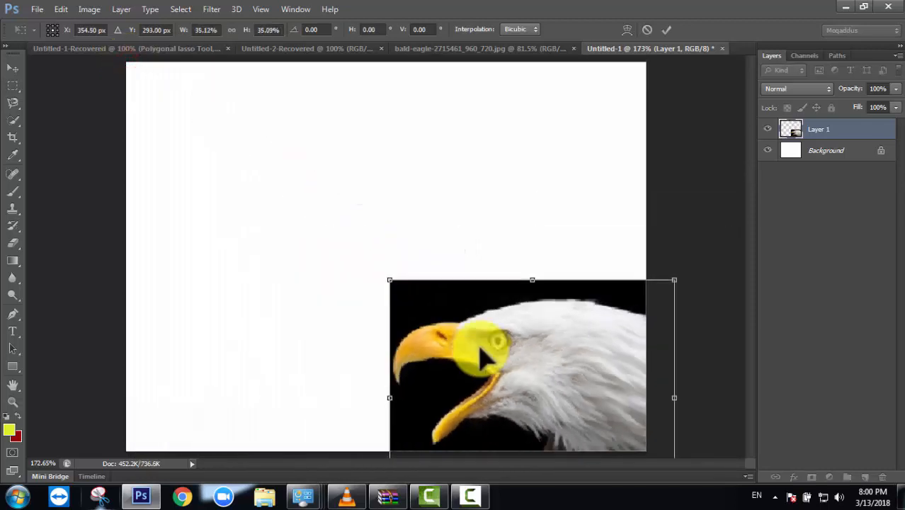
pyautogui.moveTo(592, 382); pyautogui.dragTo(517, 213)
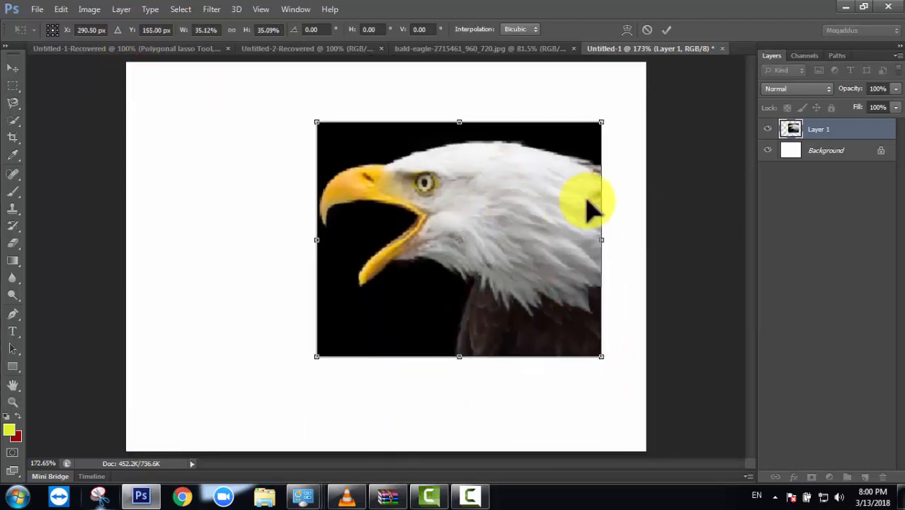
pyautogui.press('Return')
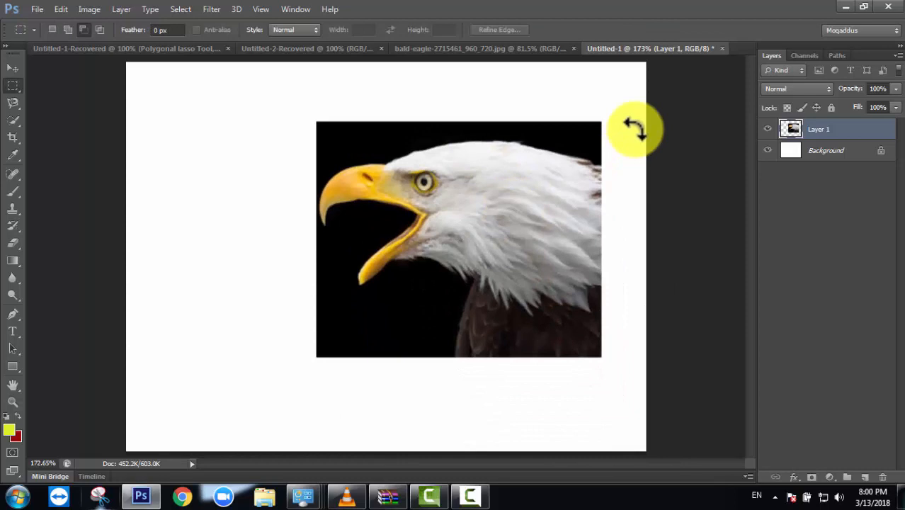
# Scale the pasted eagle picture down to about 56%, place it in the canvas's upper-right corner, and deselect its layer
pyautogui.click(12, 68)
pyautogui.moveTo(511, 227); pyautogui.dragTo(527, 189)
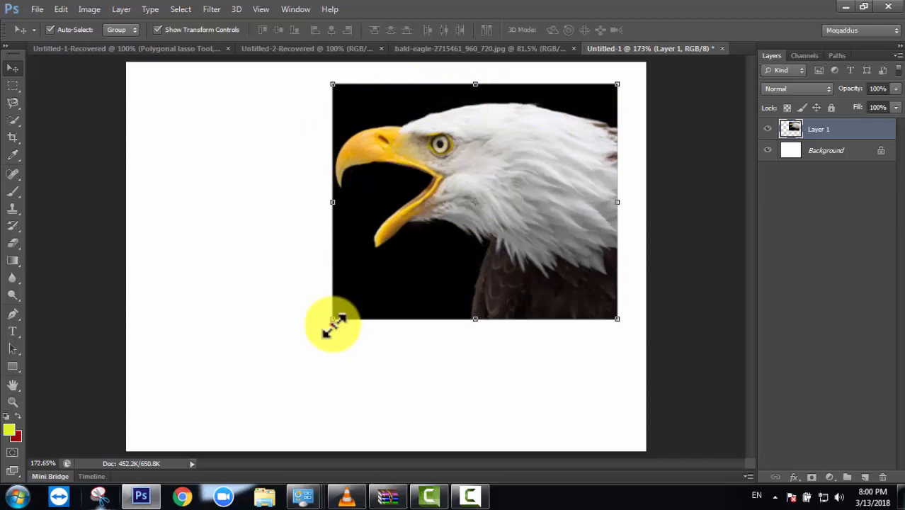
pyautogui.moveTo(335, 323); pyautogui.dragTo(464, 225)
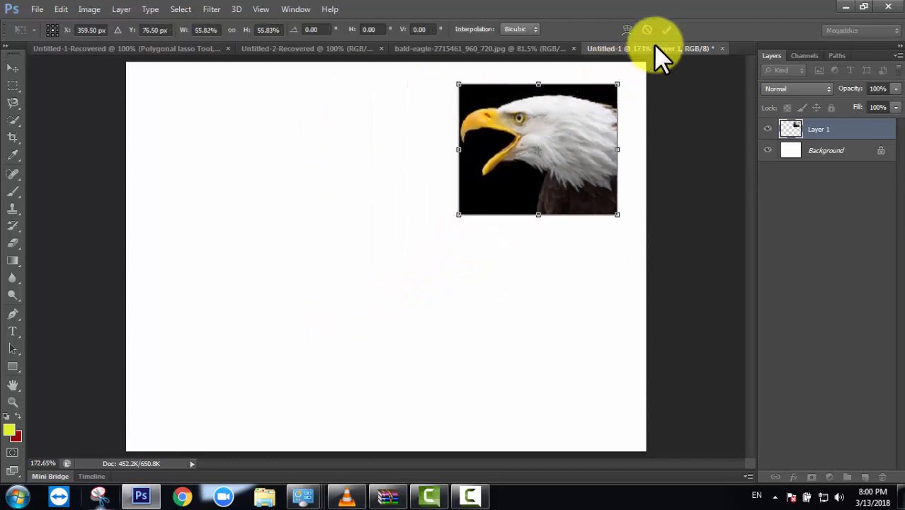
pyautogui.click(665, 30)
pyautogui.moveTo(545, 145); pyautogui.dragTo(560, 132)
pyautogui.click(519, 214)
pyautogui.click(509, 318)
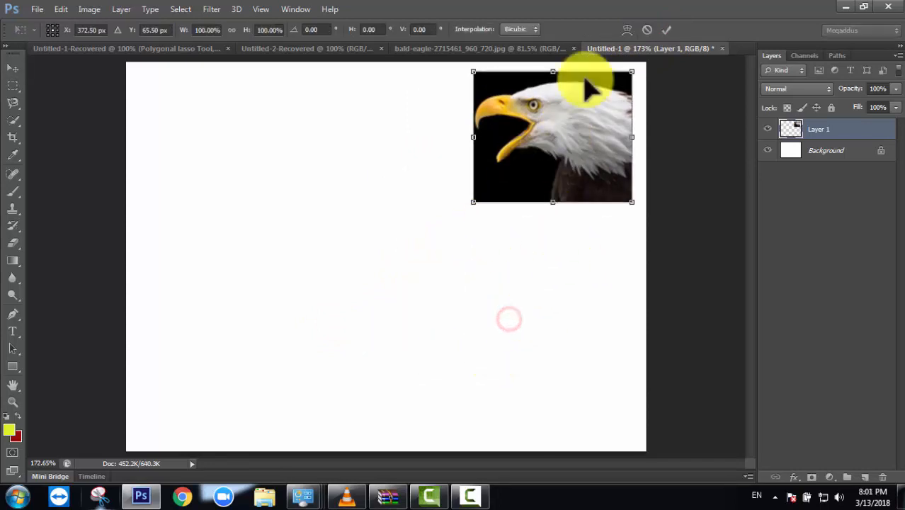
pyautogui.click(669, 29)
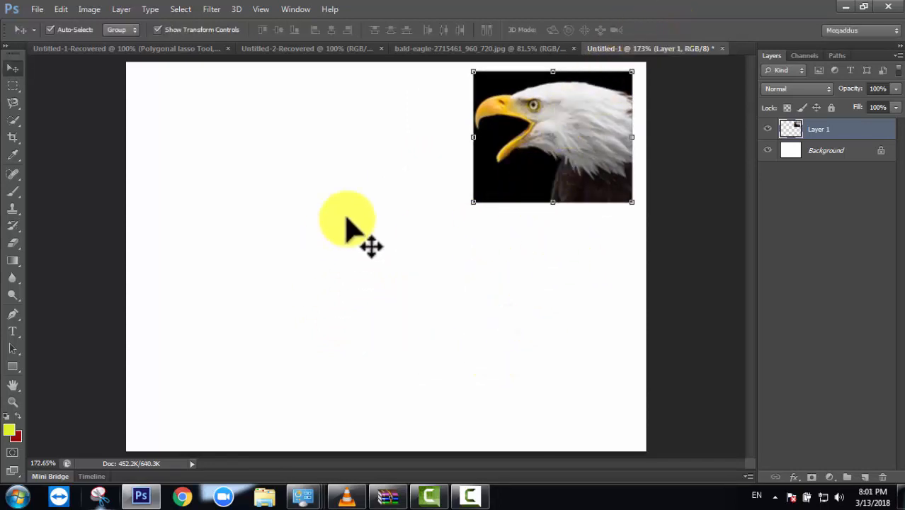
pyautogui.click(361, 175)
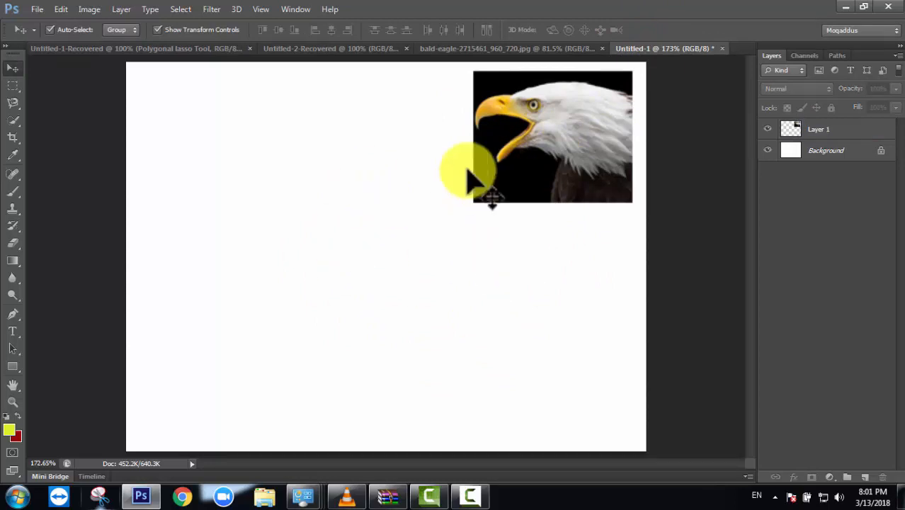
# In the bald-eagle image, replace the rectangular selection with a large elliptical selection over the open beak, face and neck
pyautogui.click(524, 48)
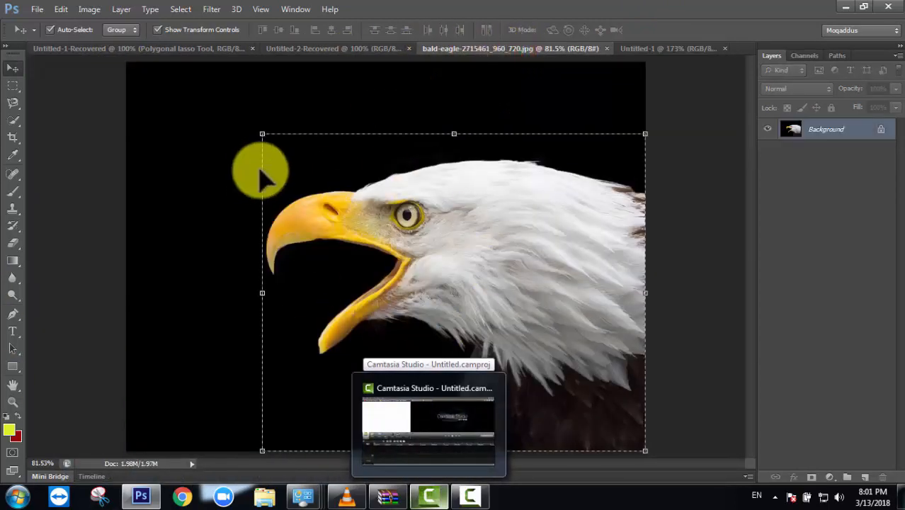
pyautogui.hotkey('ctrl', 'd')
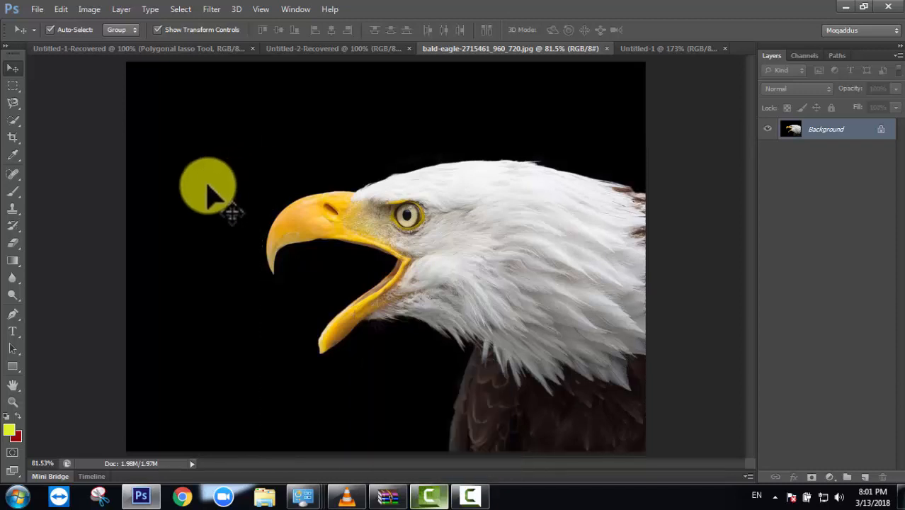
pyautogui.click(12, 86)
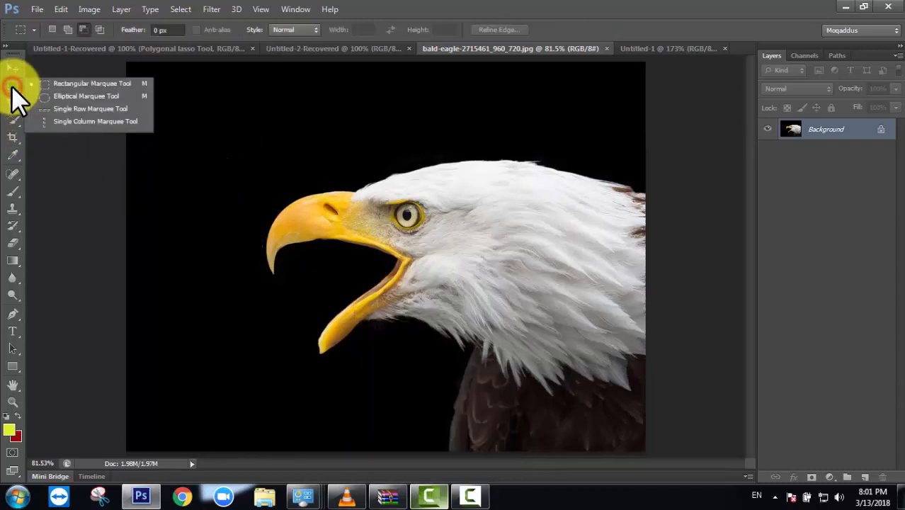
pyautogui.click(82, 95)
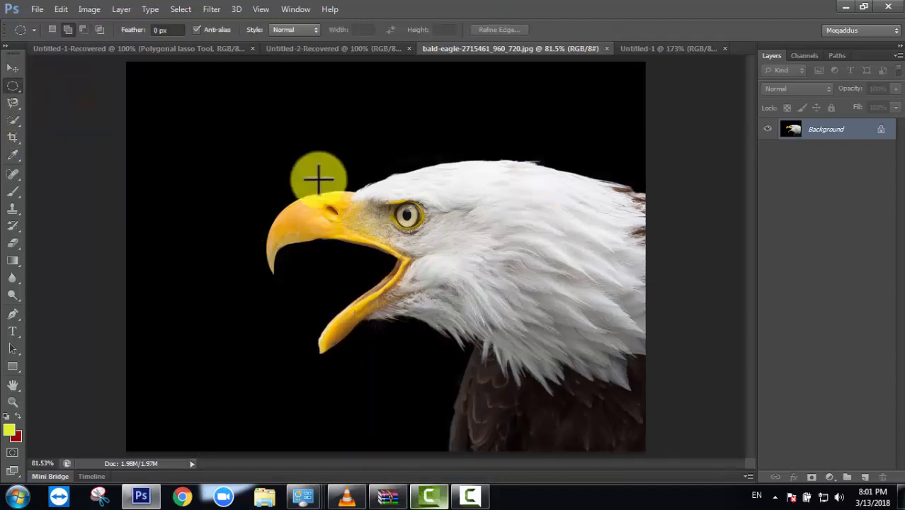
pyautogui.moveTo(245, 178); pyautogui.dragTo(660, 470)
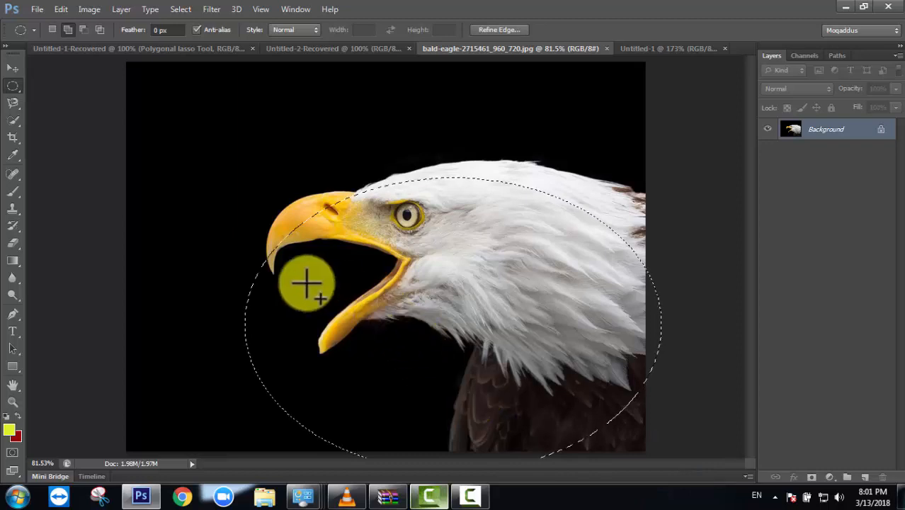
# Add a second elliptical area to the selection so it also covers the upper beak and crown of the head
pyautogui.click(68, 29)
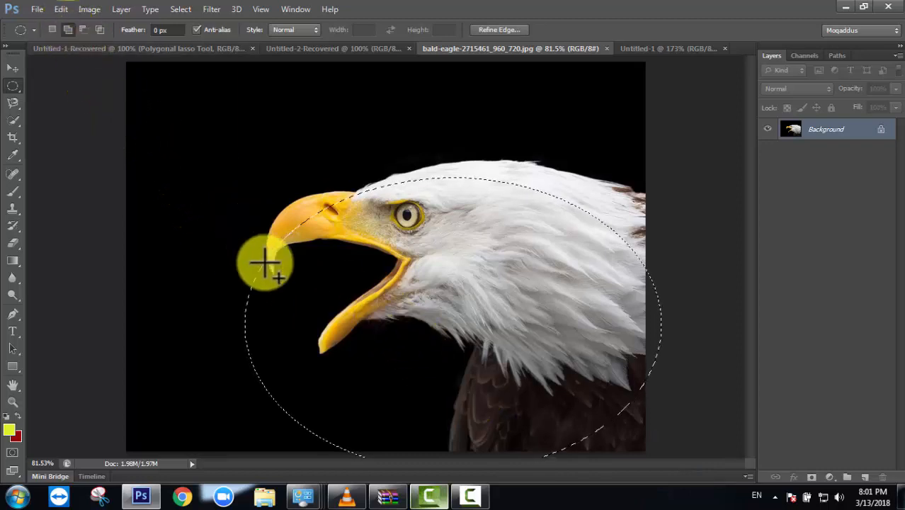
pyautogui.moveTo(269, 275); pyautogui.dragTo(672, 185)
pyautogui.moveTo(273, 276); pyautogui.dragTo(289, 303)
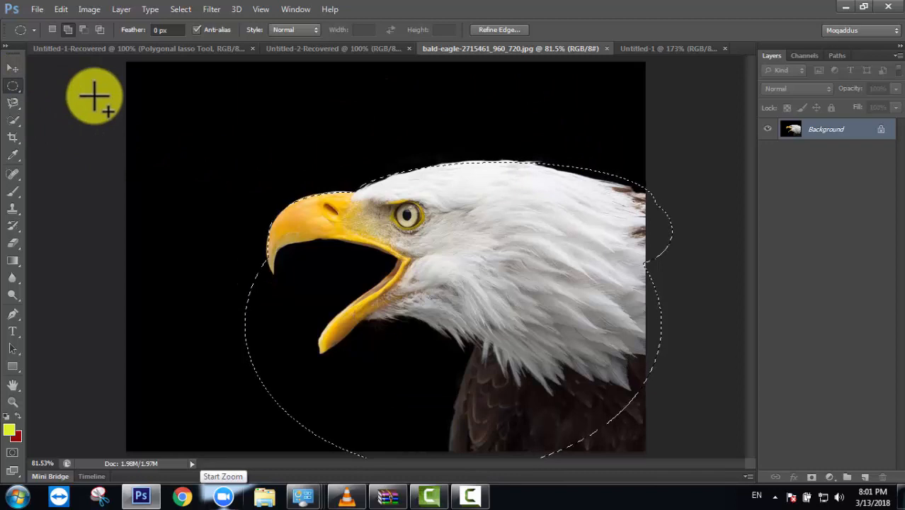
# Paste the copied elliptical eagle cutout into Untitled-1 and scale it to about 20%
pyautogui.click(666, 48)
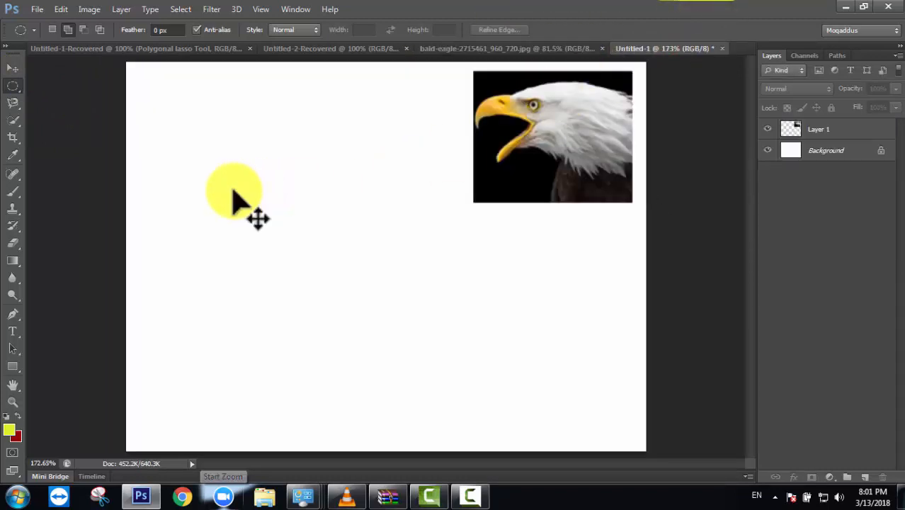
pyautogui.hotkey('ctrl', 'v')
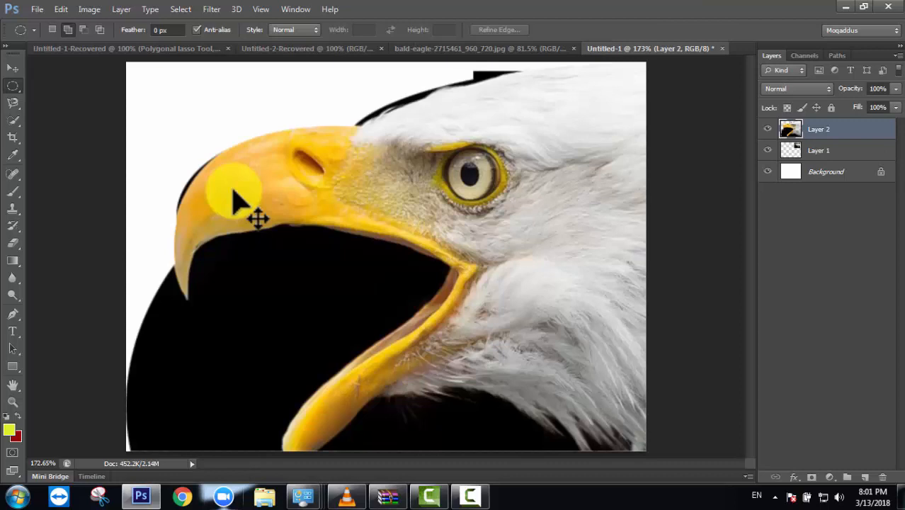
pyautogui.hotkey('ctrl', 't')
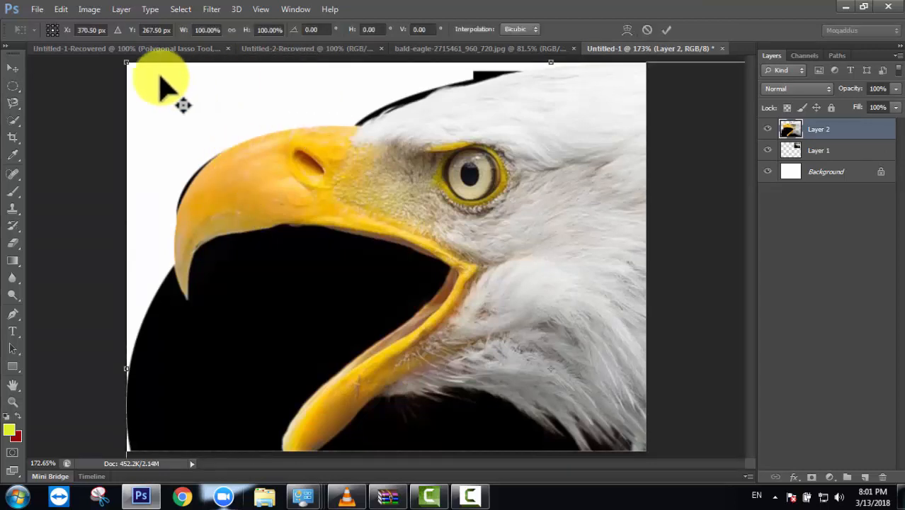
pyautogui.moveTo(126, 62); pyautogui.dragTo(428, 356)
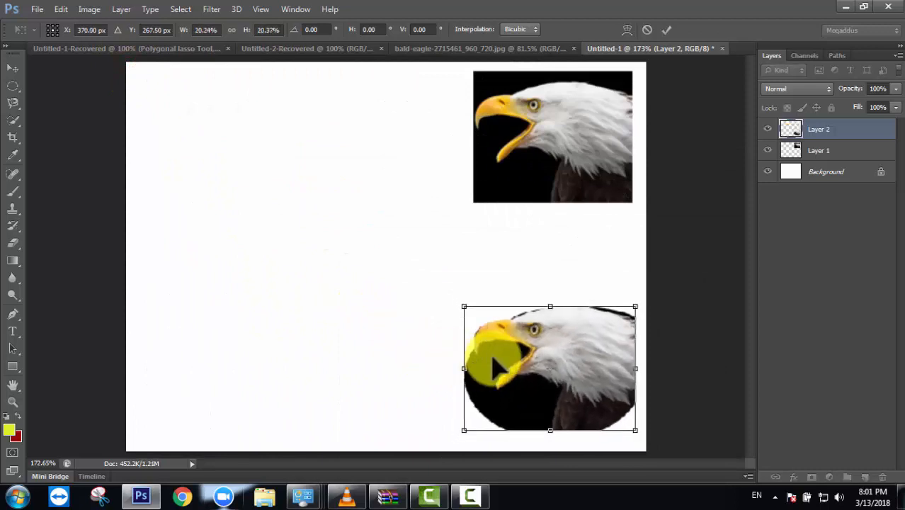
pyautogui.click(666, 30)
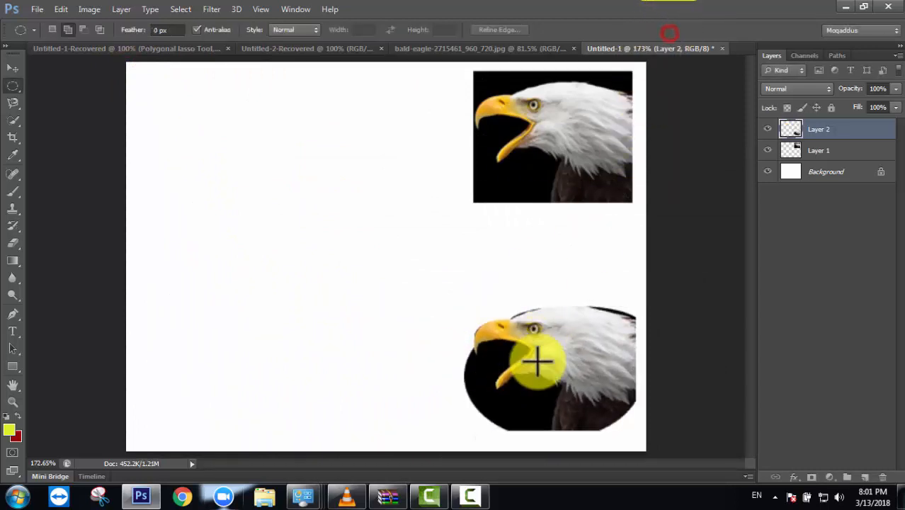
# Move the elliptical eagle cutout directly left of the rectangular eagle picture, and select the rectangular picture's layer
pyautogui.click(13, 68)
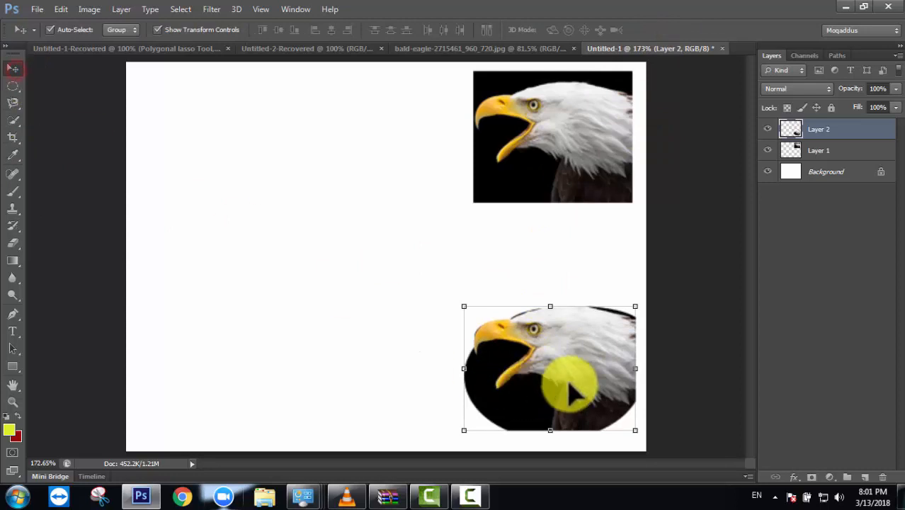
pyautogui.moveTo(572, 383); pyautogui.dragTo(399, 167)
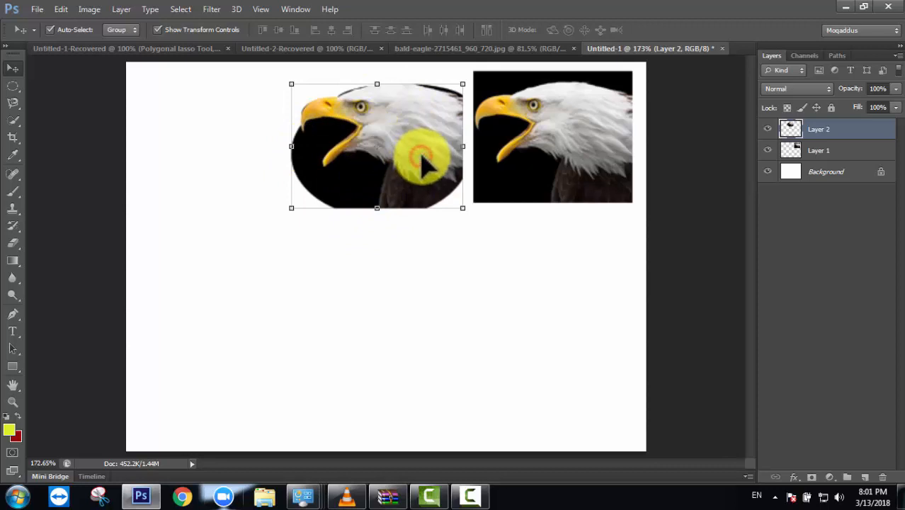
pyautogui.moveTo(422, 162); pyautogui.dragTo(425, 166)
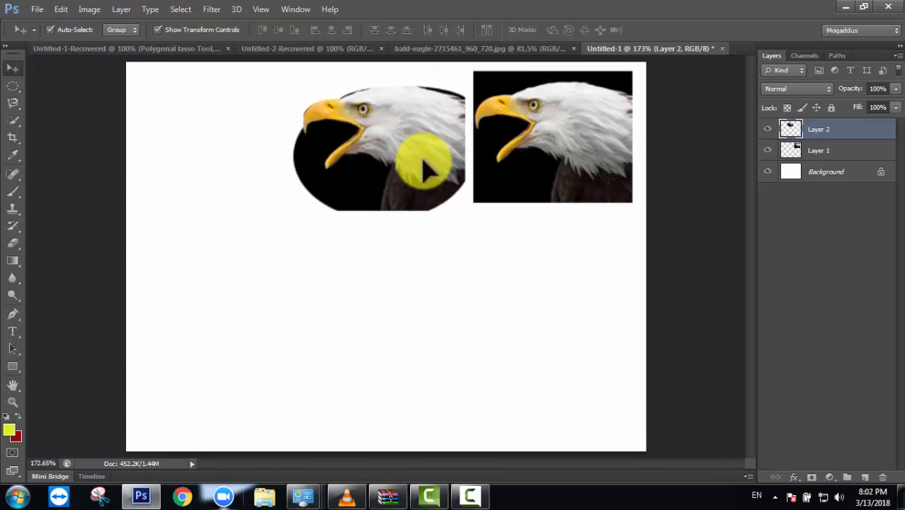
pyautogui.click(415, 259)
pyautogui.click(529, 161)
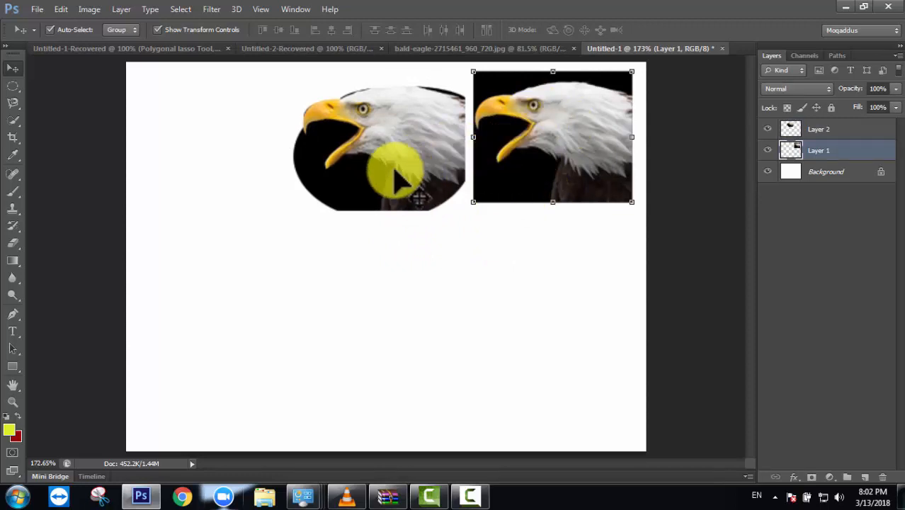
# Deselect the eagle cutout layers and activate the Lasso tool
pyautogui.click(380, 168)
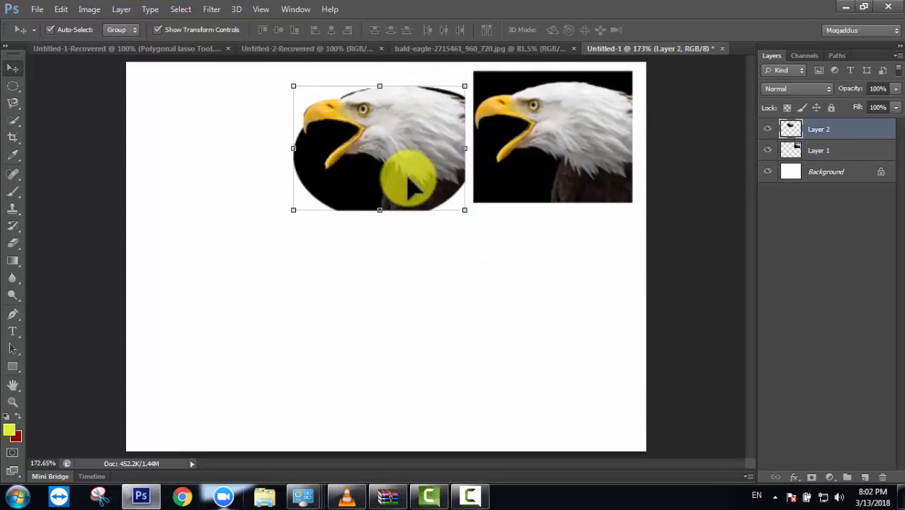
pyautogui.click(352, 290)
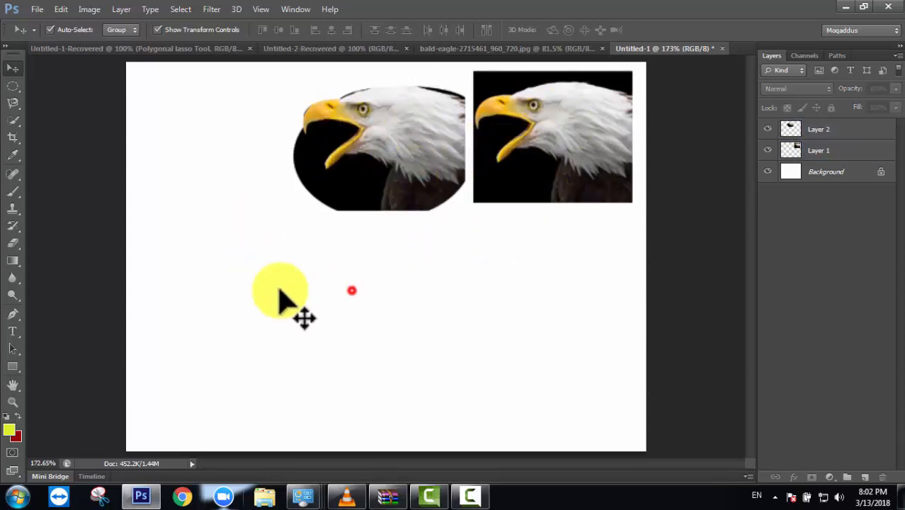
pyautogui.click(15, 104)
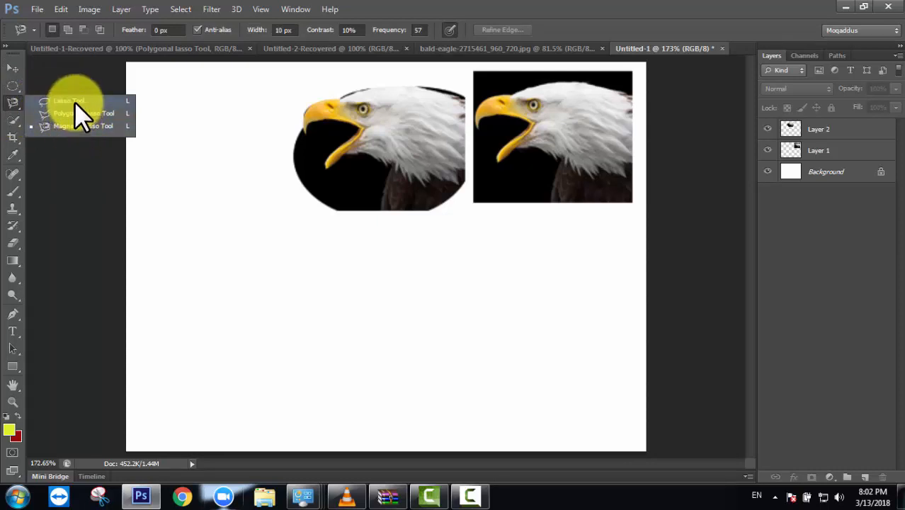
pyautogui.click(76, 100)
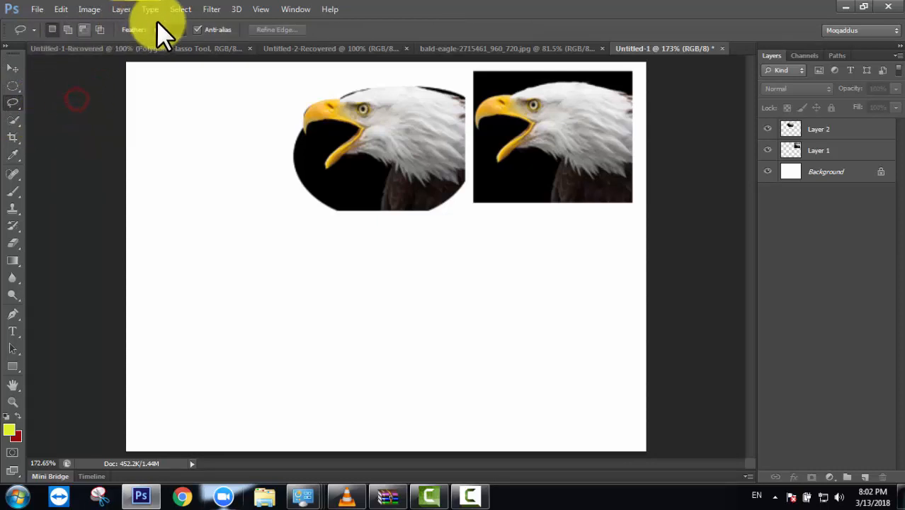
# Close the Untitled-2-Recovered document without saving it
pyautogui.click(298, 49)
pyautogui.click(411, 48)
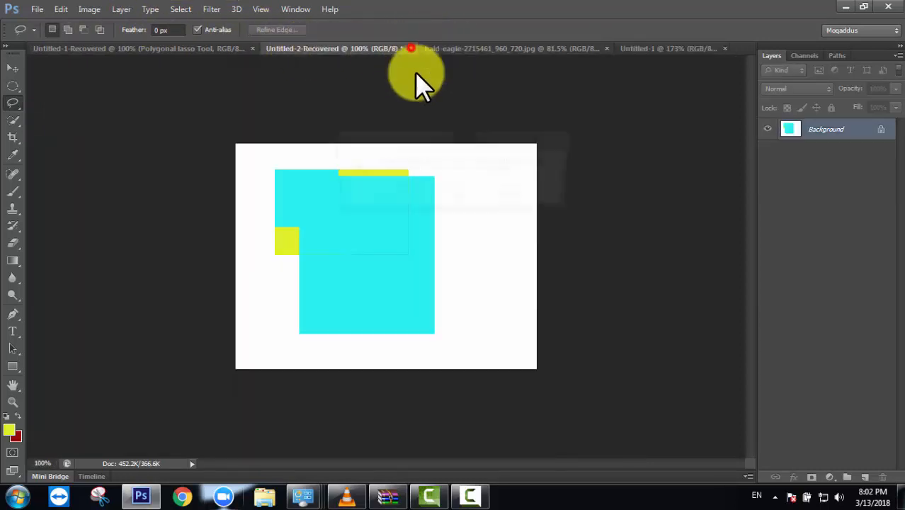
pyautogui.click(453, 196)
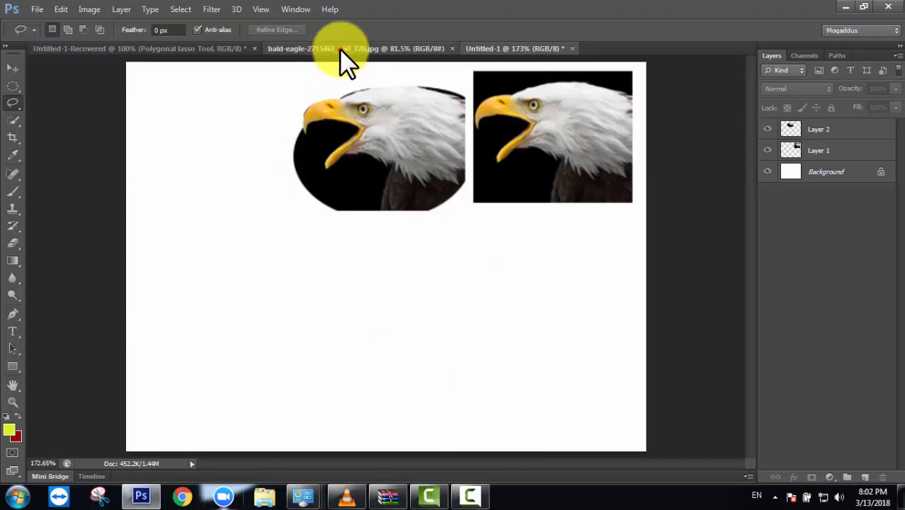
# In the bald-eagle image, clear the elliptical selection and trace a freehand Lasso selection around the open upper and lower beak
pyautogui.click(343, 49)
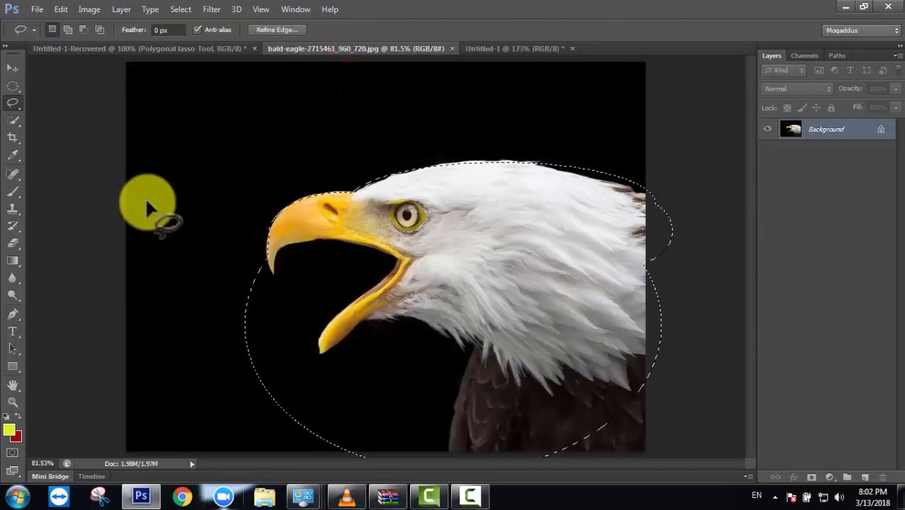
pyautogui.hotkey('ctrl', 'd')
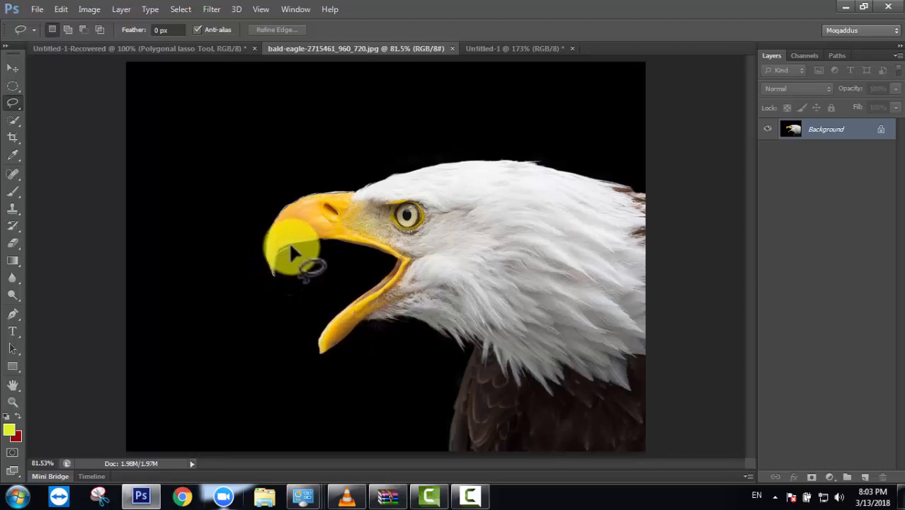
pyautogui.moveTo(307, 243)
pyautogui.mouseDown()
pyautogui.moveTo(345, 241)
pyautogui.moveTo(400, 259)
pyautogui.moveTo(337, 312)
pyautogui.moveTo(318, 349)
pyautogui.moveTo(337, 345)
pyautogui.moveTo(351, 324)
pyautogui.mouseUp()
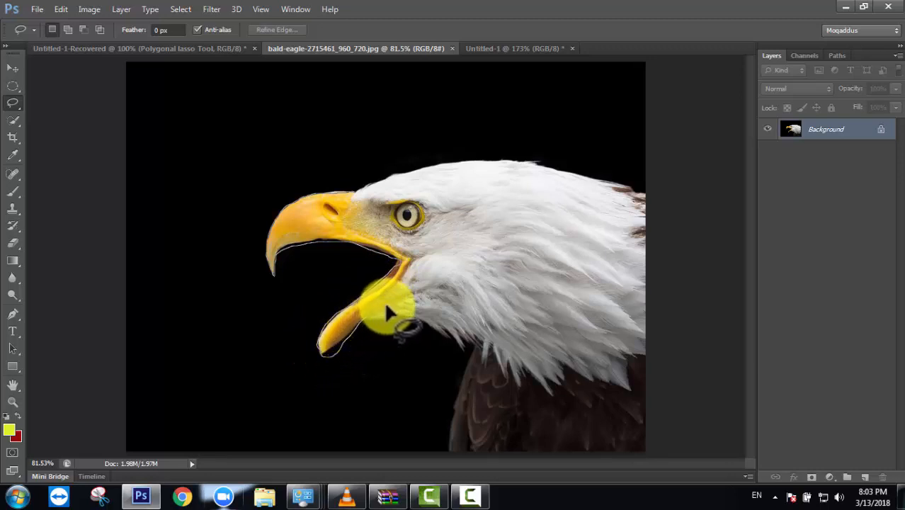
pyautogui.moveTo(402, 300)
pyautogui.mouseDown()
pyautogui.moveTo(372, 304)
pyautogui.moveTo(405, 269)
pyautogui.moveTo(410, 258)
pyautogui.moveTo(388, 252)
pyautogui.mouseUp()
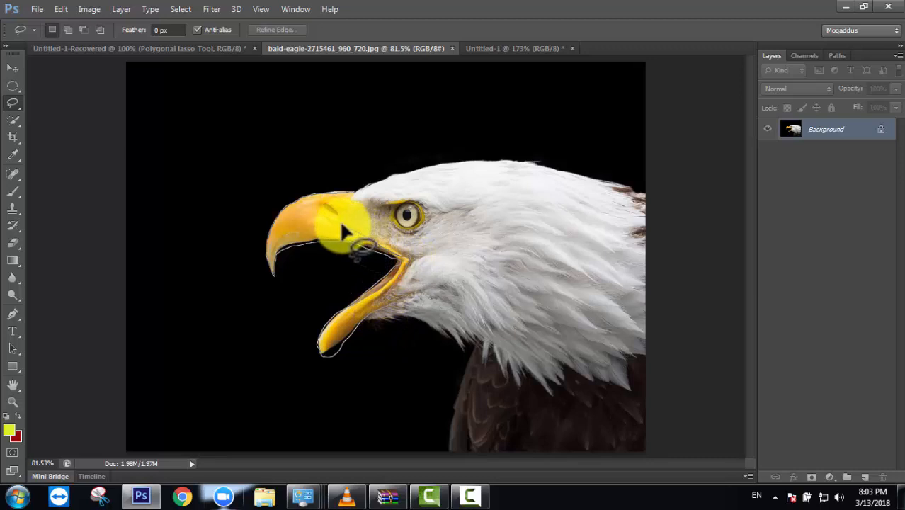
pyautogui.moveTo(350, 208)
pyautogui.mouseDown()
pyautogui.moveTo(355, 198)
pyautogui.moveTo(340, 193)
pyautogui.mouseUp()
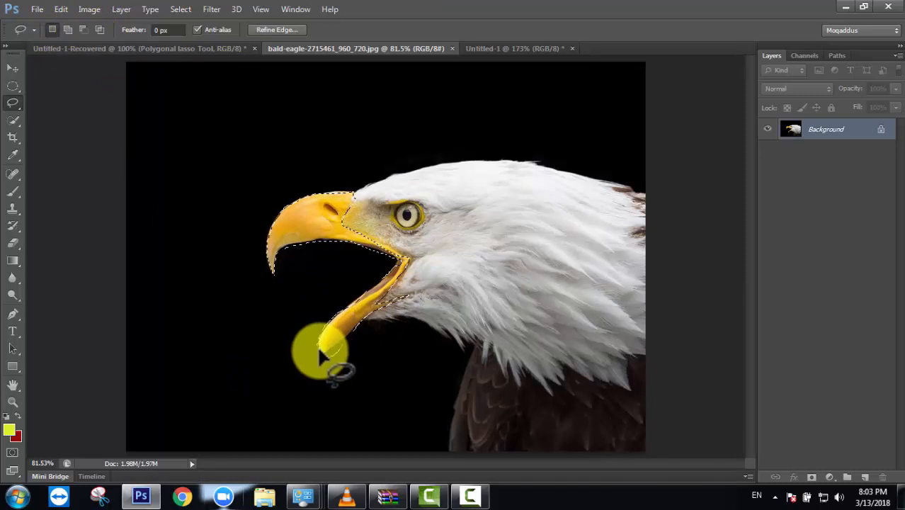
pyautogui.moveTo(333, 354)
pyautogui.mouseDown()
pyautogui.moveTo(350, 339)
pyautogui.moveTo(320, 355)
pyautogui.moveTo(354, 330)
pyautogui.mouseUp()
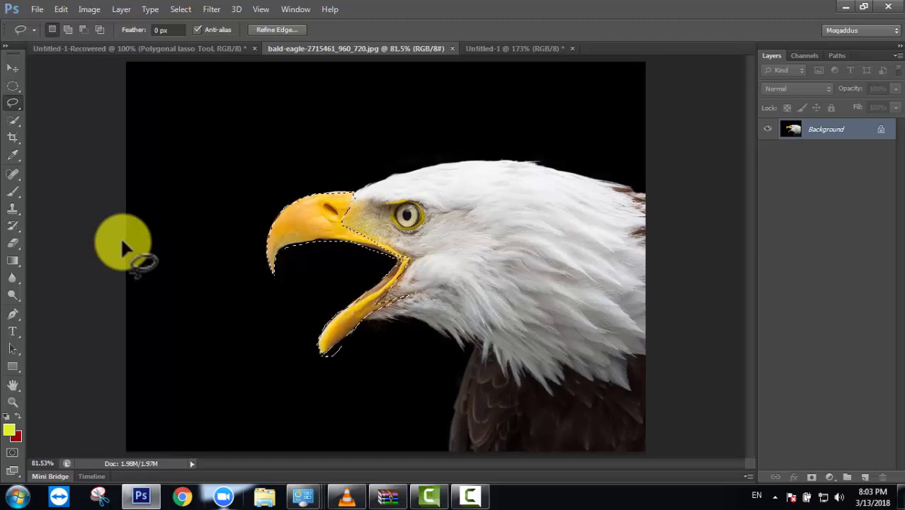
# Paste the copied beak cutout into Untitled-1, scale it to about a third and place it directly left of the elliptical eagle
pyautogui.click(509, 48)
pyautogui.click(12, 68)
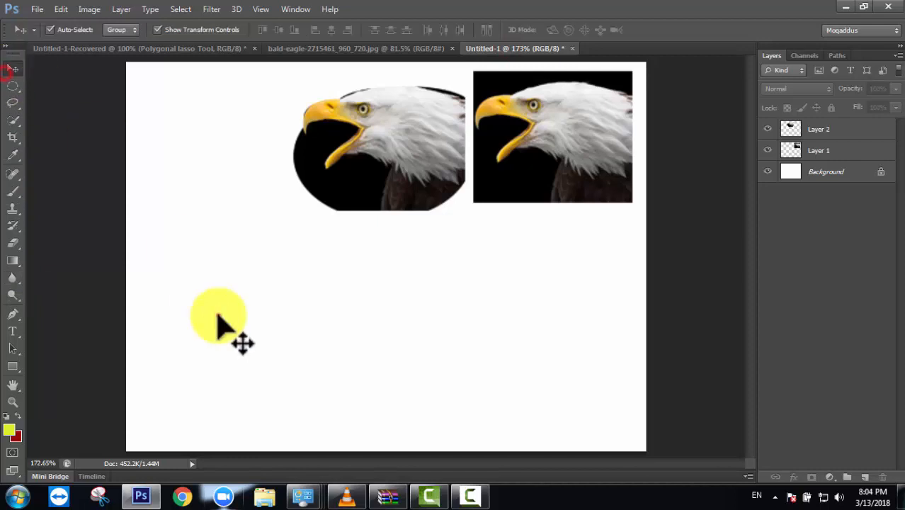
pyautogui.hotkey('ctrl', 'v')
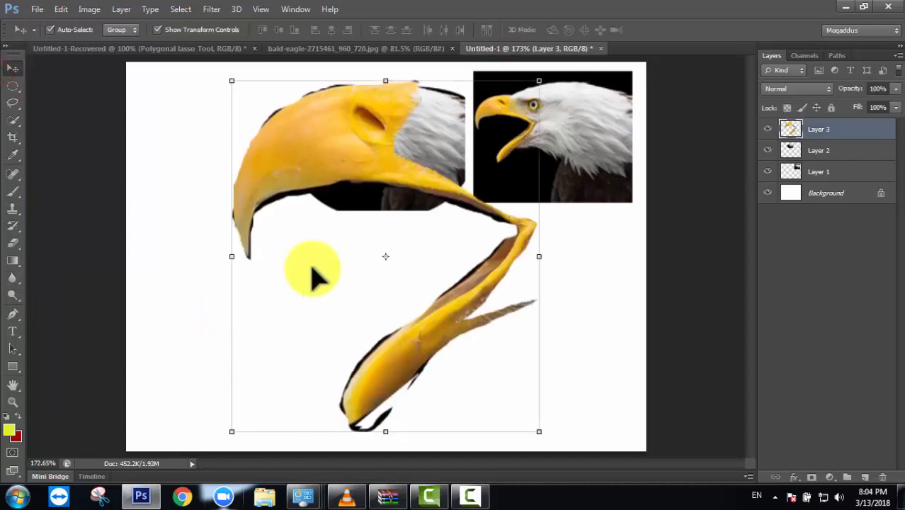
pyautogui.moveTo(350, 171); pyautogui.dragTo(296, 213)
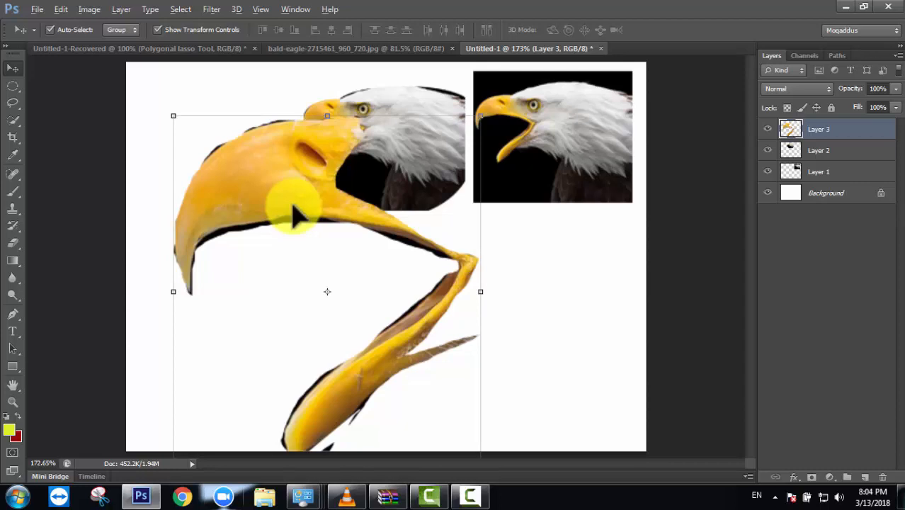
pyautogui.moveTo(173, 116); pyautogui.dragTo(264, 221)
pyautogui.moveTo(298, 255); pyautogui.dragTo(195, 131)
pyautogui.click(666, 29)
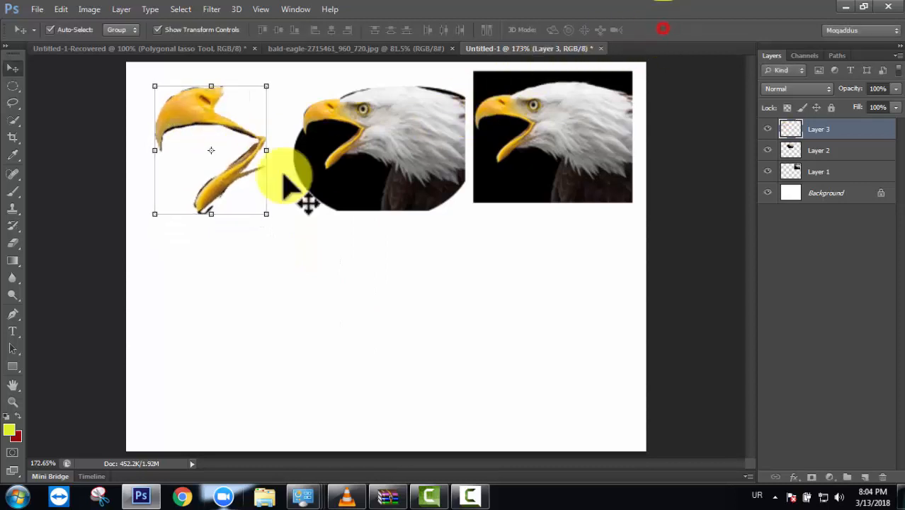
# Shift the beak cutout slightly downward and deselect its layer
pyautogui.moveTo(183, 126); pyautogui.dragTo(190, 181)
pyautogui.click(302, 317)
pyautogui.click(275, 312)
pyautogui.click(227, 307)
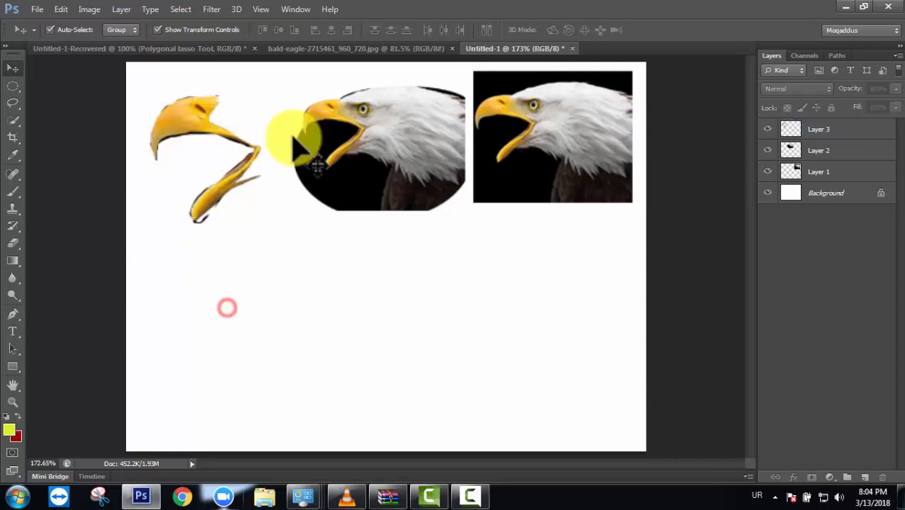
# Shift the elliptical and rectangular eagle cutouts slightly left so the three pictures form a spaced row, leaving no layer selected
pyautogui.moveTo(405, 138)
pyautogui.mouseDown()
pyautogui.moveTo(368, 144)
pyautogui.moveTo(384, 137)
pyautogui.moveTo(413, 146)
pyautogui.mouseUp()
pyautogui.moveTo(509, 147); pyautogui.dragTo(498, 158)
pyautogui.click(507, 240)
pyautogui.click(367, 169)
pyautogui.click(505, 173)
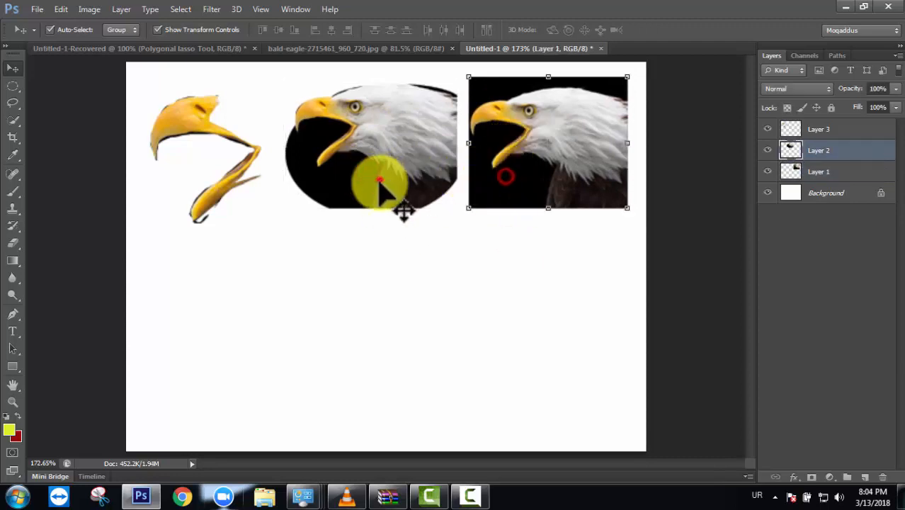
pyautogui.click(376, 178)
pyautogui.click(349, 158)
pyautogui.click(495, 183)
pyautogui.click(398, 154)
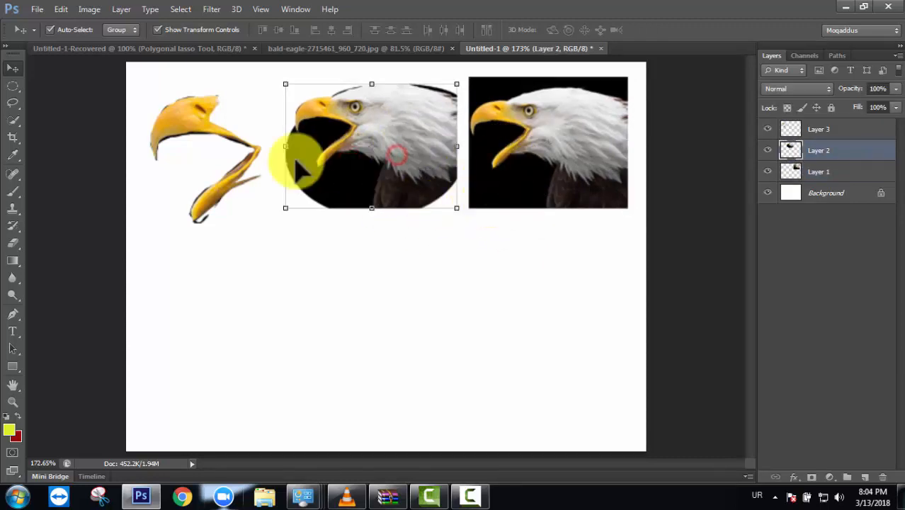
pyautogui.click(233, 291)
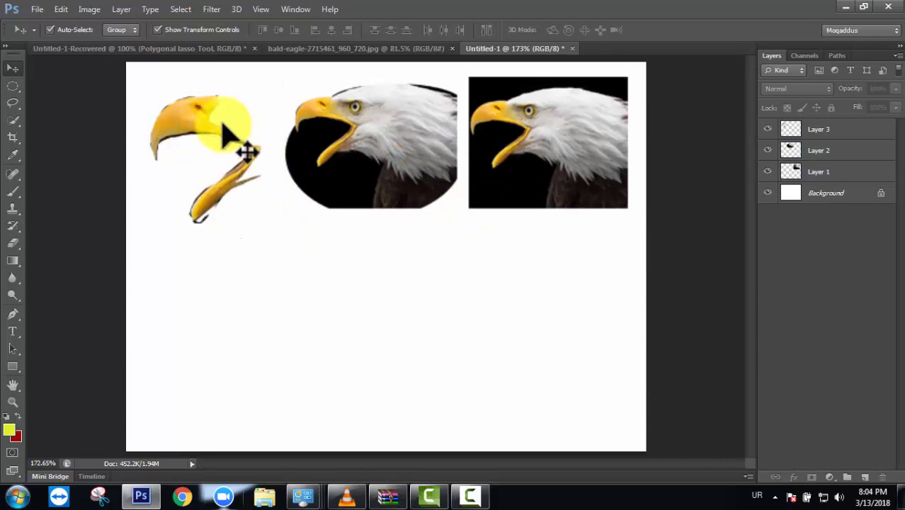
# Switch to the Polygonal Lasso tool and clear the beak selection in the bald-eagle image
pyautogui.click(13, 102)
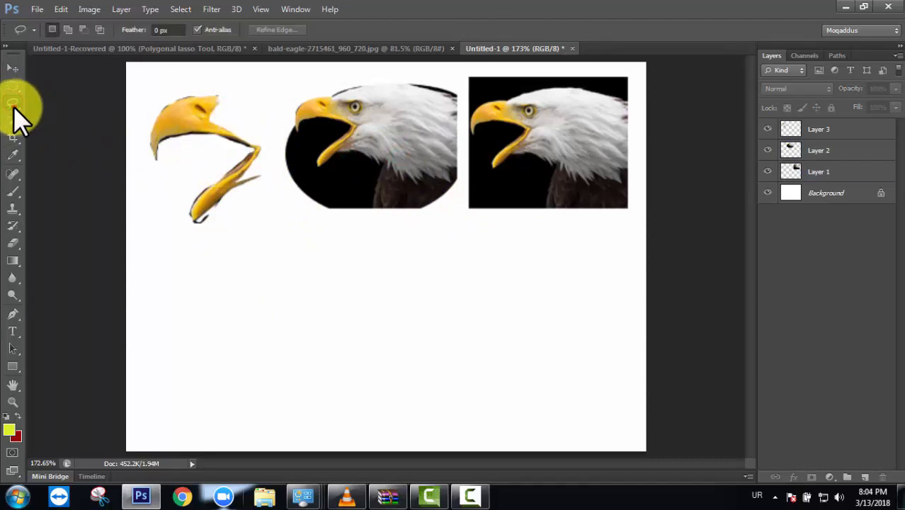
pyautogui.rightClick(13, 106)
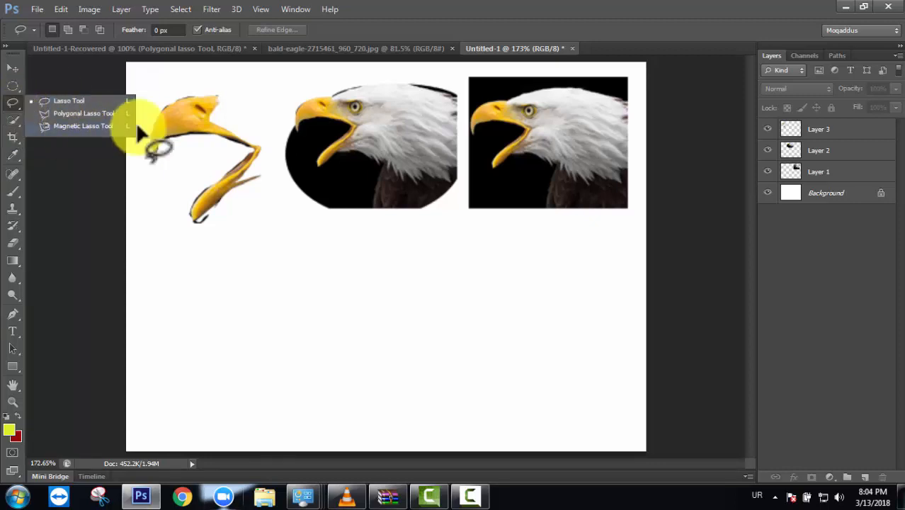
pyautogui.click(87, 112)
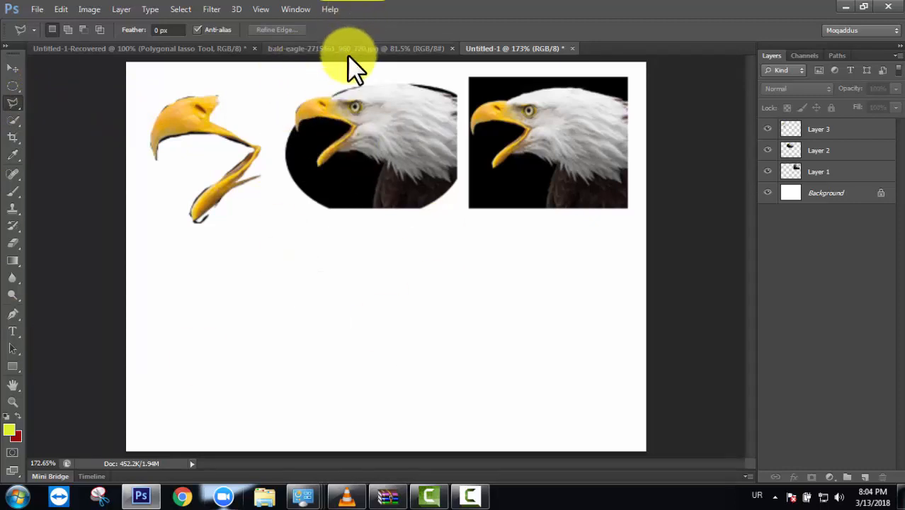
pyautogui.click(307, 51)
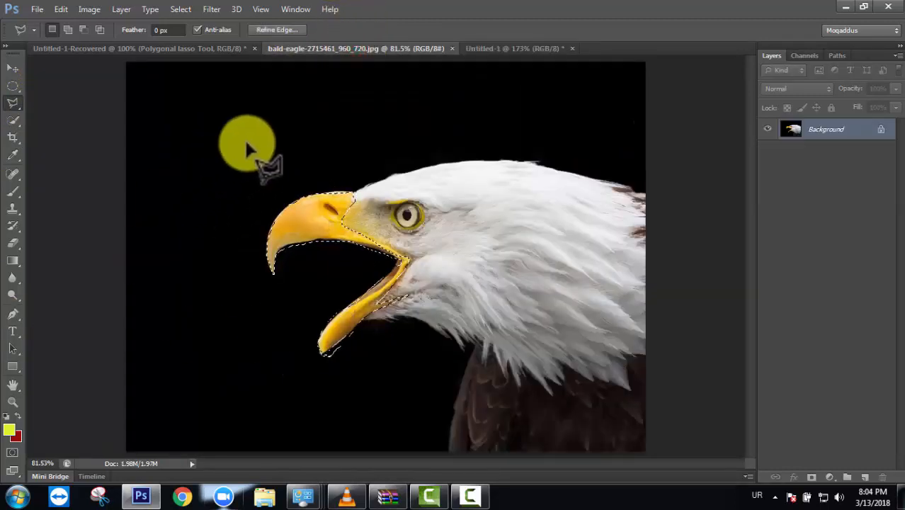
pyautogui.hotkey('ctrl', 'd')
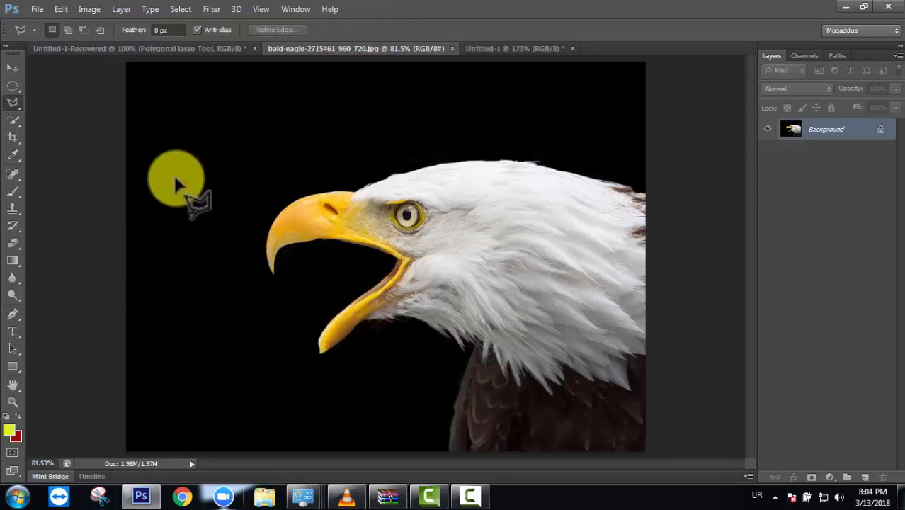
# Draw a closed angular Polygonal Lasso selection in the black area above and in front of the beak, and deselect it
pyautogui.click(176, 177)
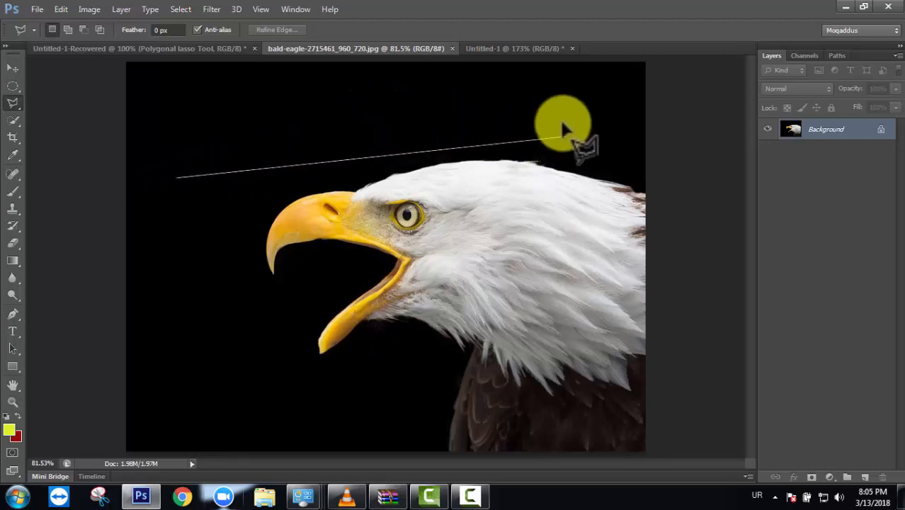
pyautogui.click(349, 111)
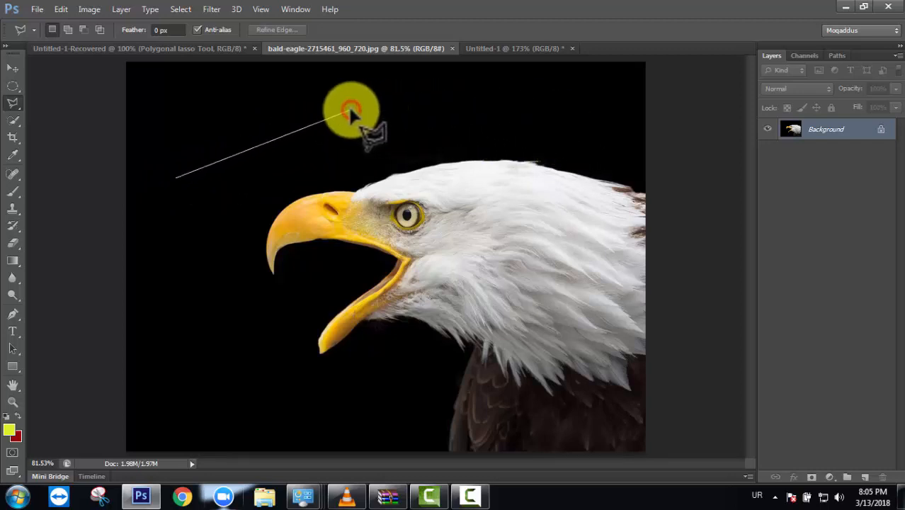
pyautogui.click(465, 141)
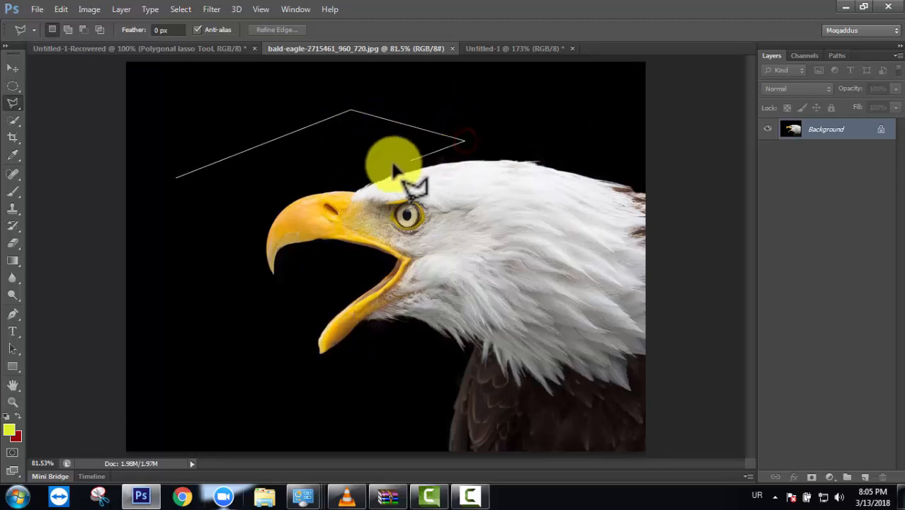
pyautogui.click(372, 168)
pyautogui.click(326, 144)
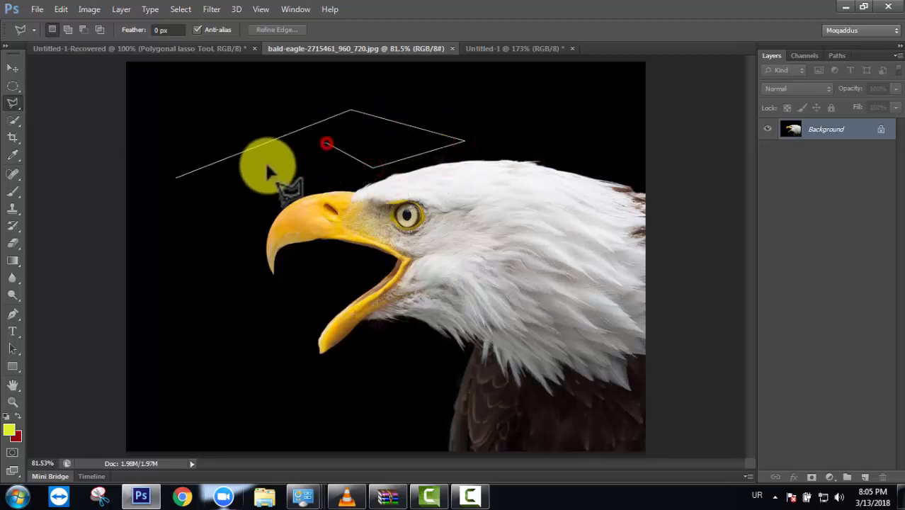
pyautogui.click(213, 189)
pyautogui.click(208, 290)
pyautogui.click(168, 238)
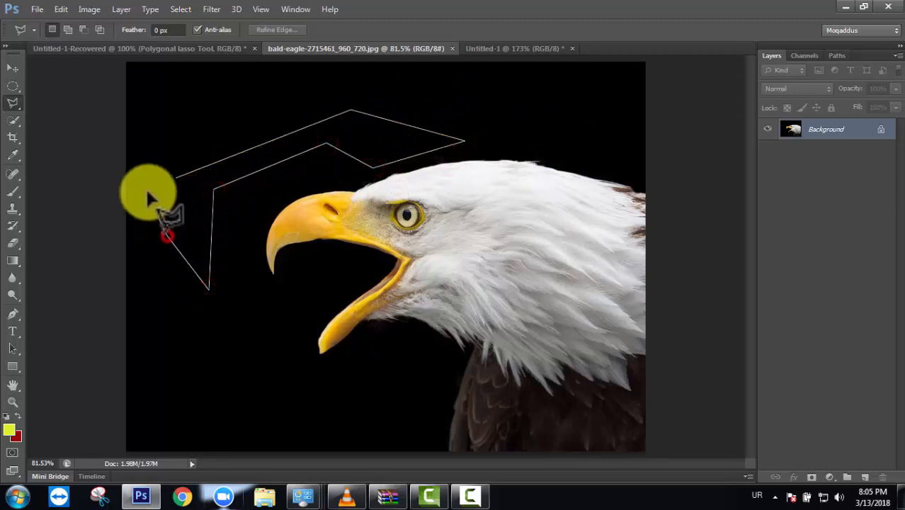
pyautogui.click(178, 182)
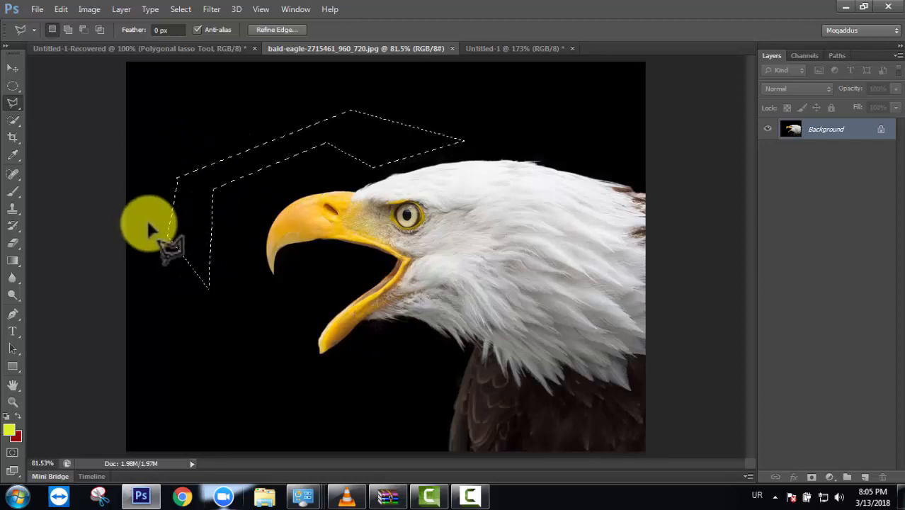
pyautogui.hotkey('ctrl', 'd')
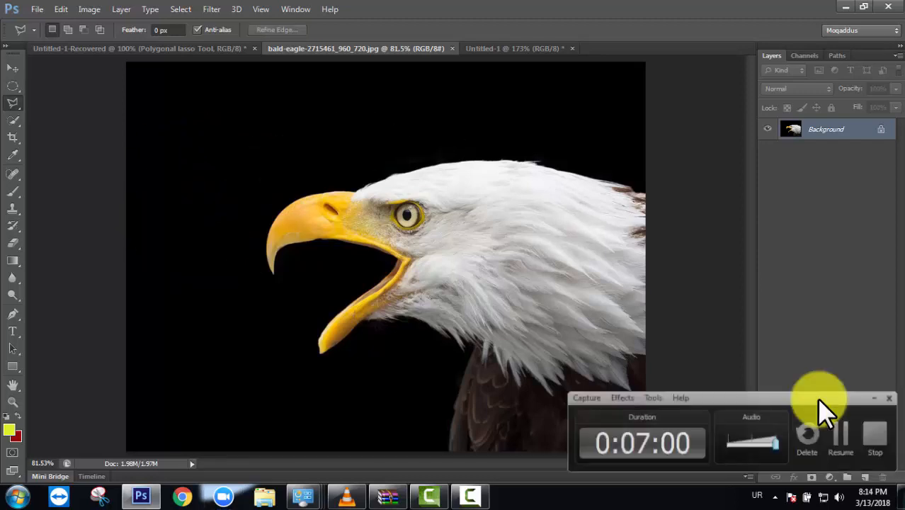
# Trace a closed Polygonal Lasso selection around the eagle's head and dark body, leaving out the beak and following the image's edges
pyautogui.click(816, 405)
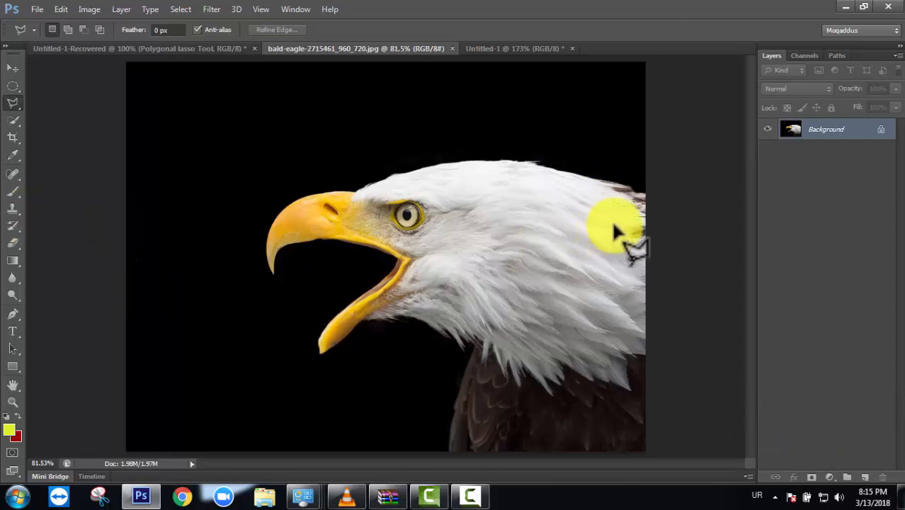
pyautogui.click(642, 190)
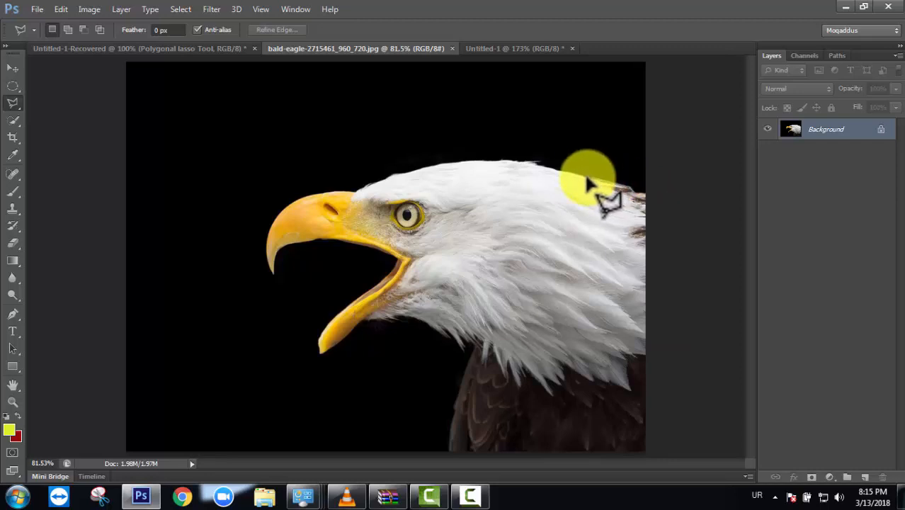
pyautogui.click(536, 165)
pyautogui.click(529, 164)
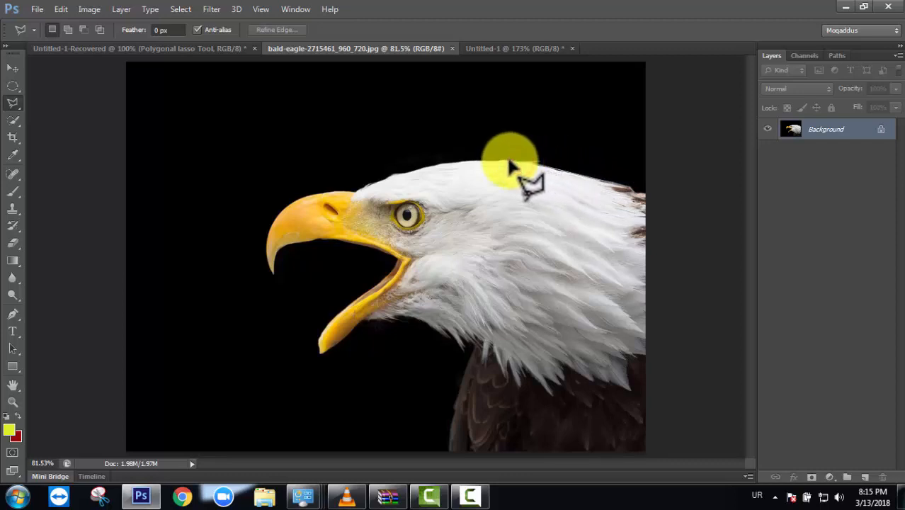
pyautogui.click(508, 164)
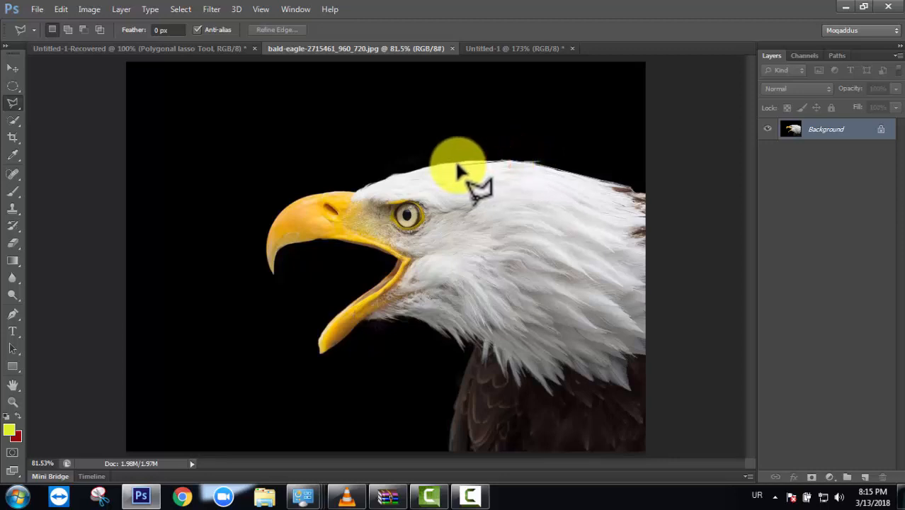
pyautogui.click(467, 162)
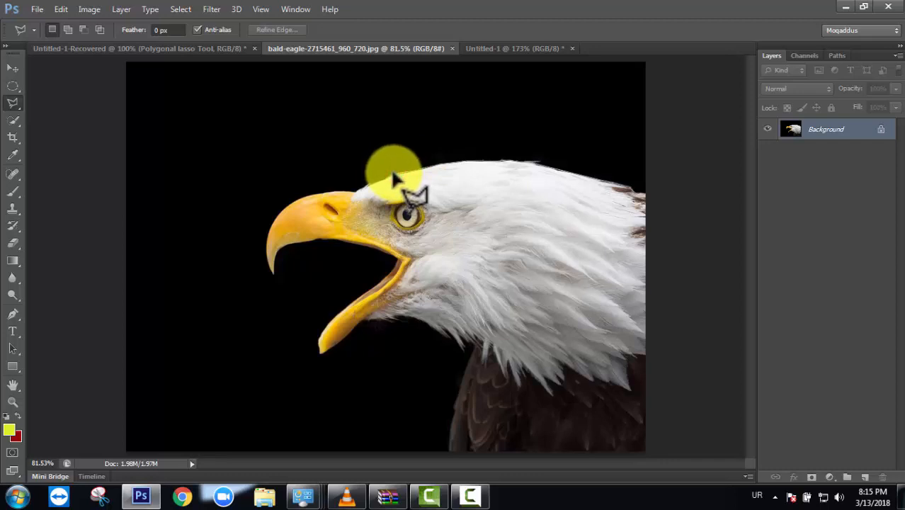
pyautogui.click(389, 177)
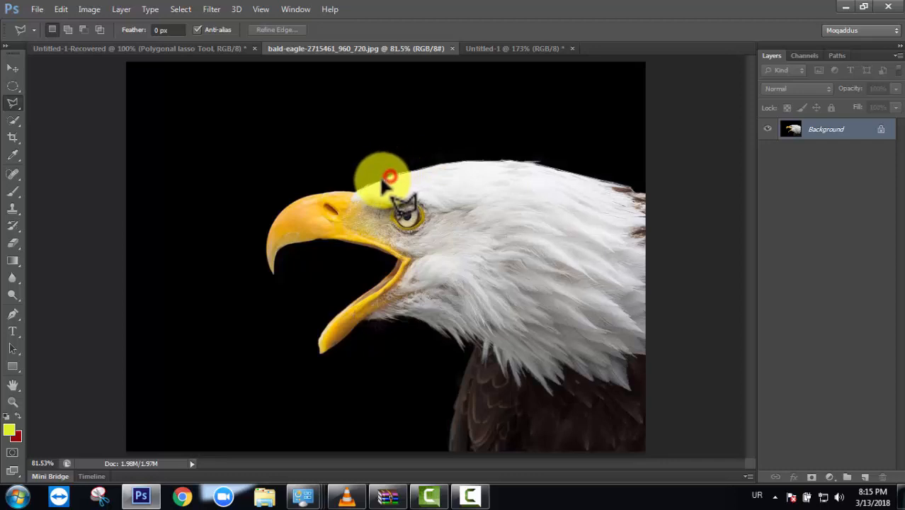
pyautogui.click(360, 210)
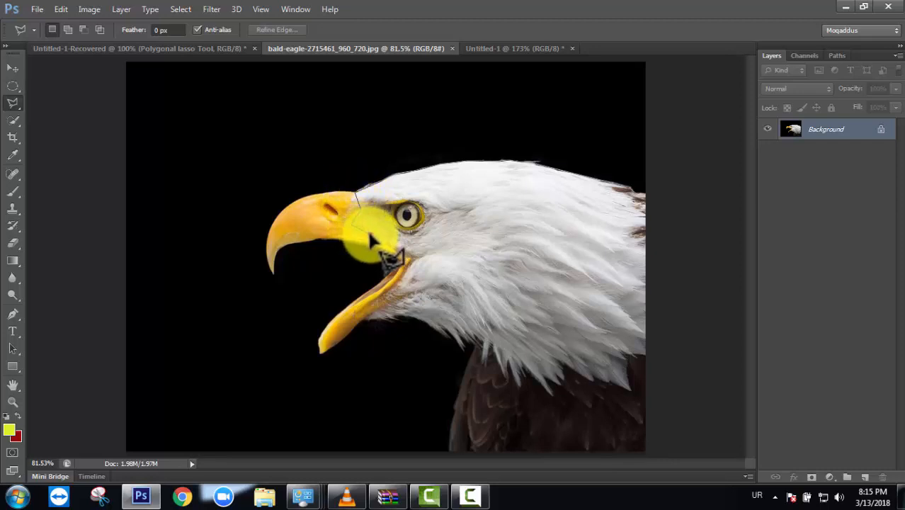
pyautogui.click(377, 238)
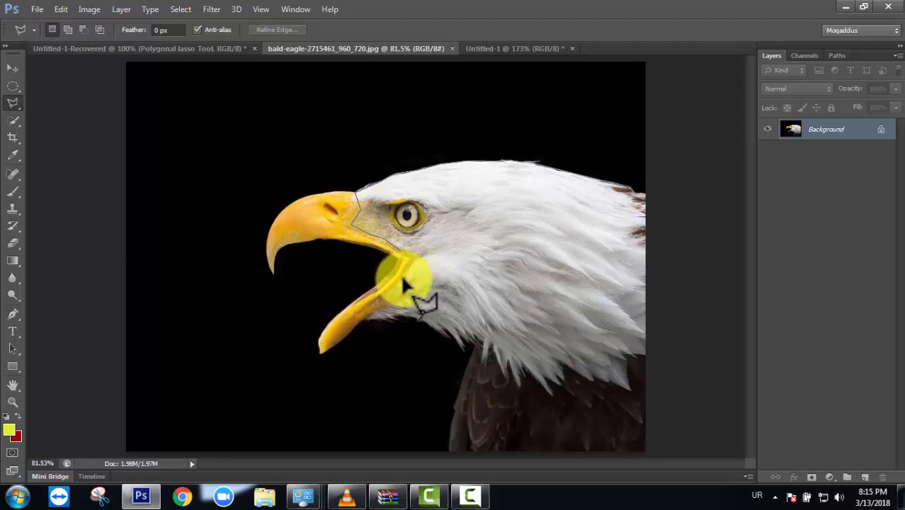
pyautogui.click(393, 291)
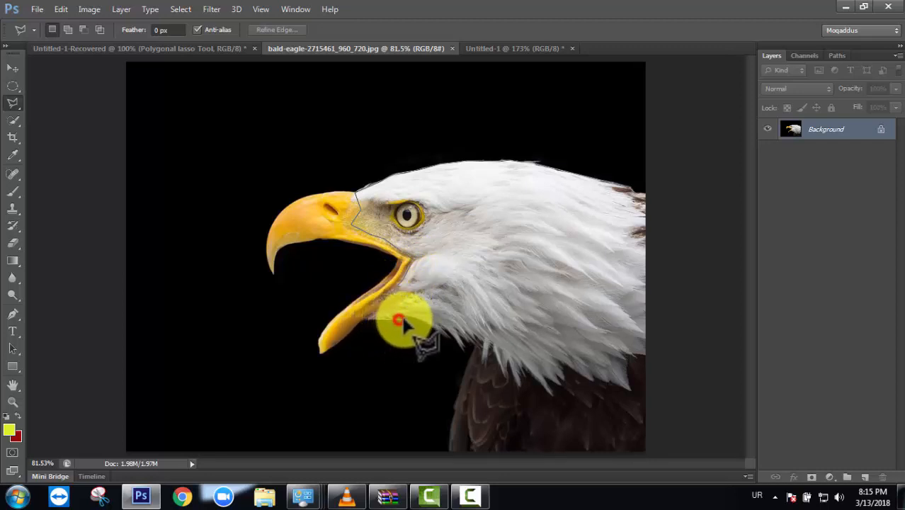
pyautogui.click(431, 321)
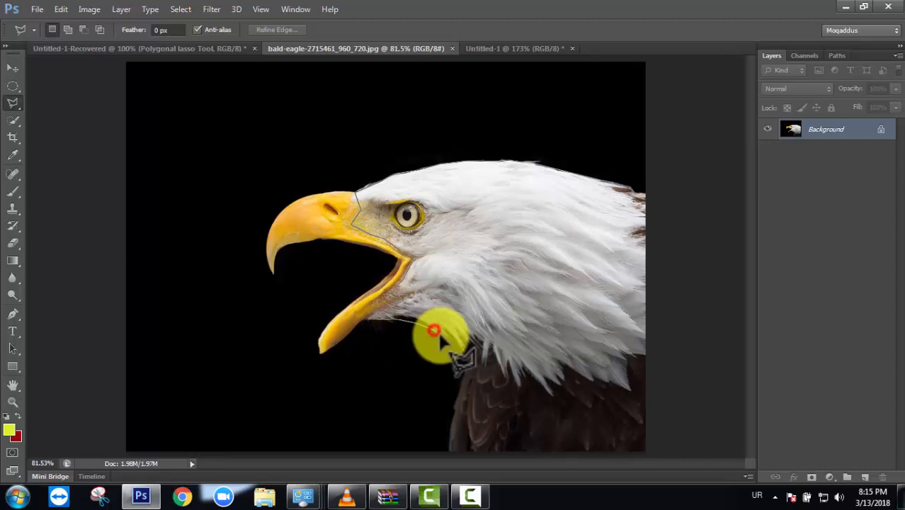
pyautogui.click(444, 343)
pyautogui.click(461, 348)
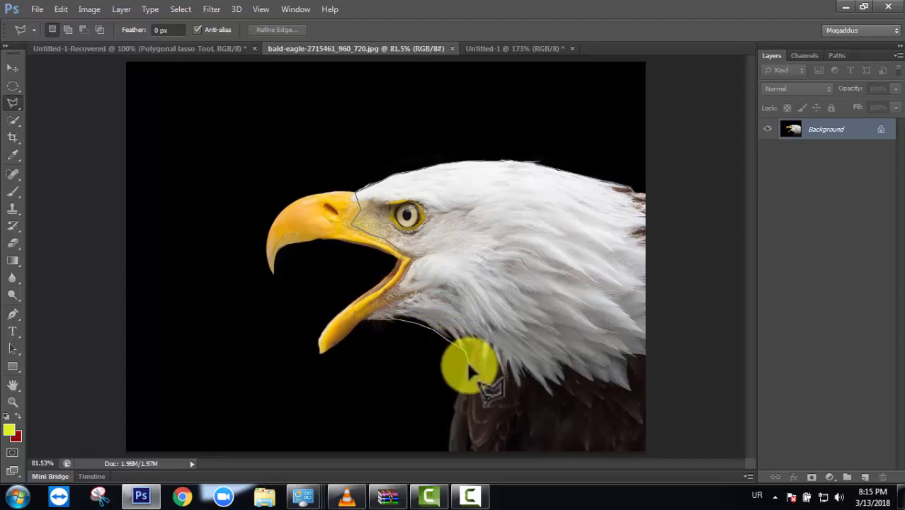
pyautogui.click(469, 365)
pyautogui.click(461, 385)
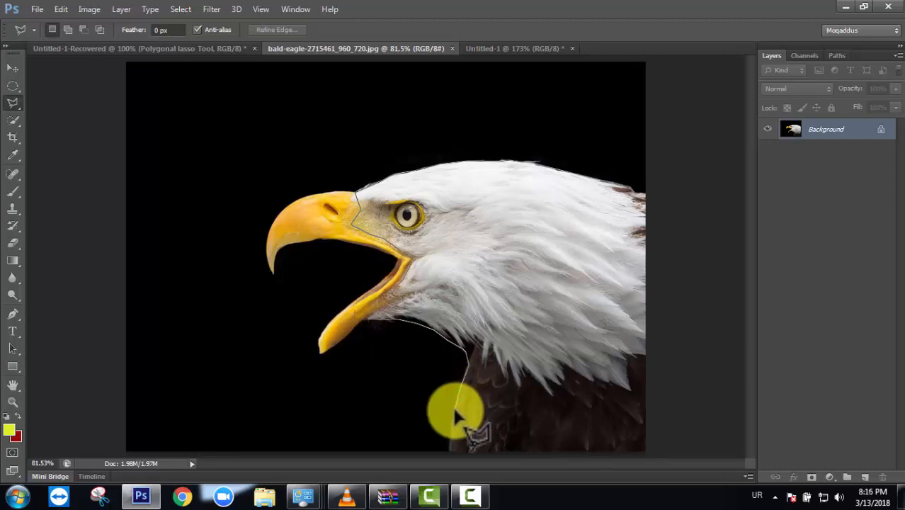
pyautogui.click(453, 423)
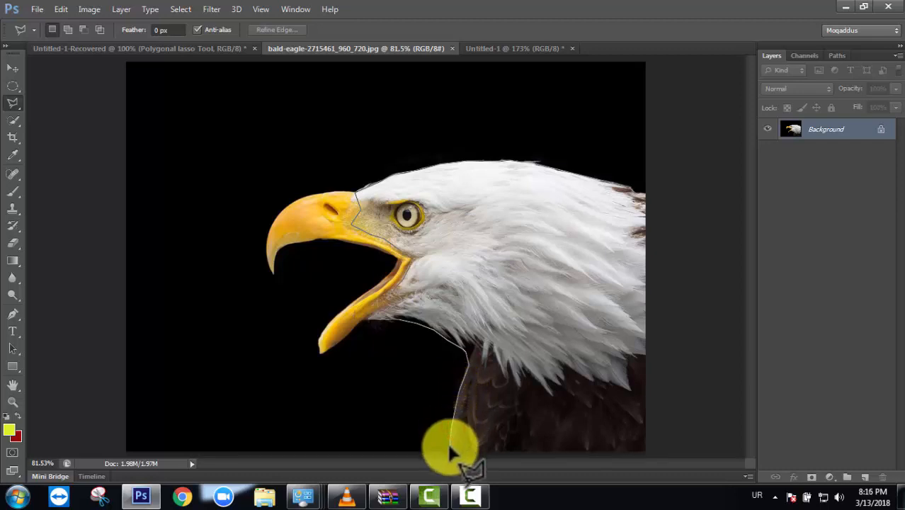
pyautogui.click(450, 448)
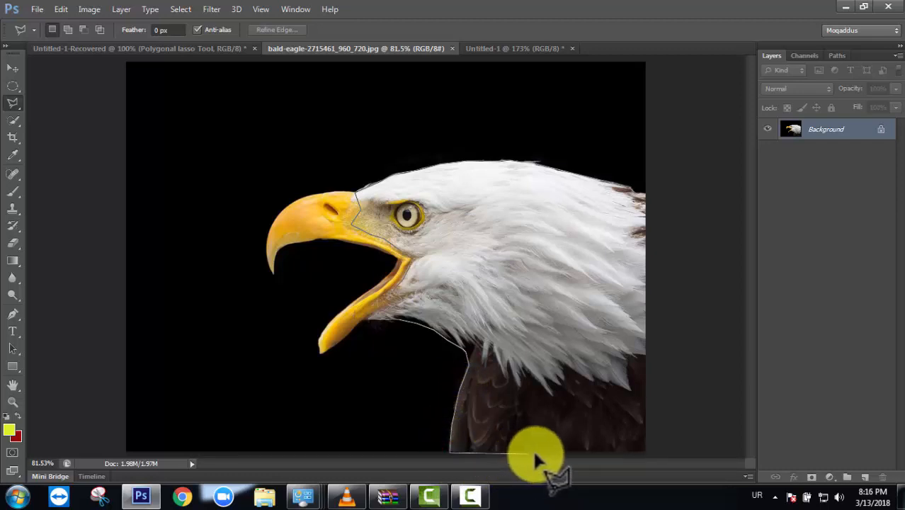
pyautogui.click(647, 452)
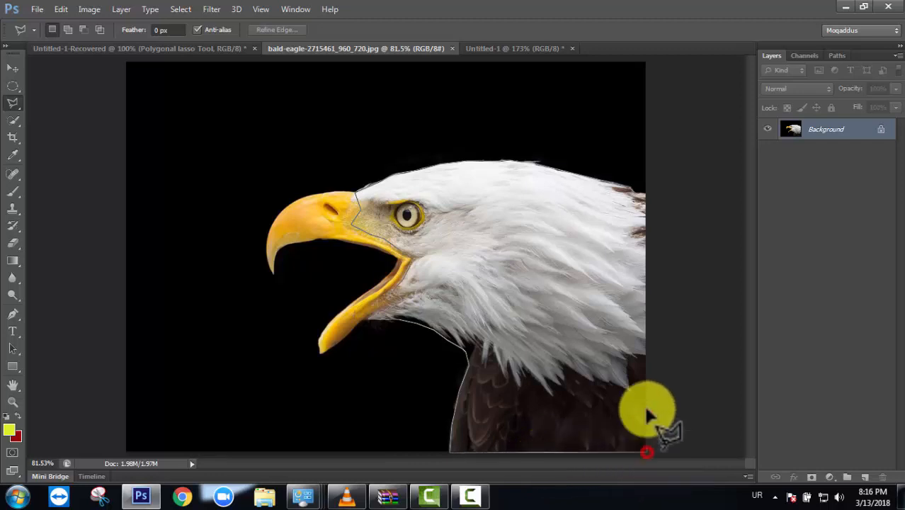
pyautogui.click(642, 190)
pyautogui.click(640, 193)
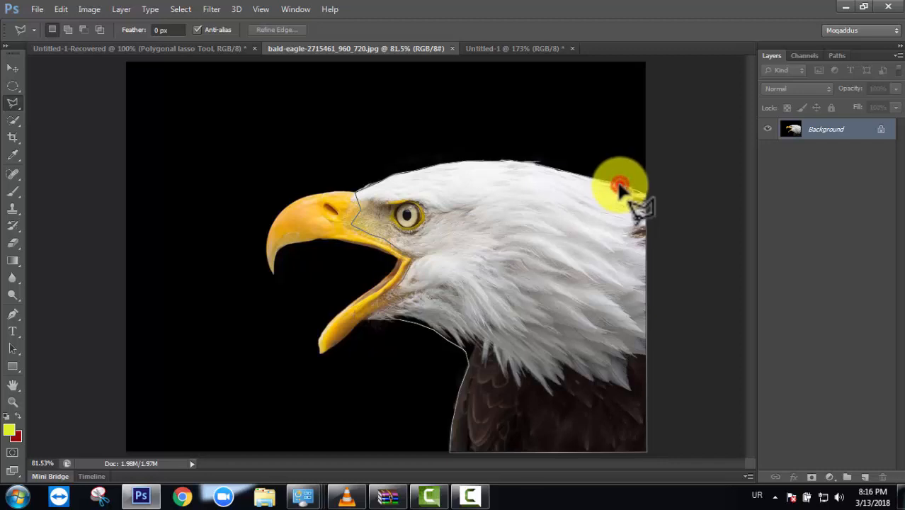
pyautogui.click(620, 185)
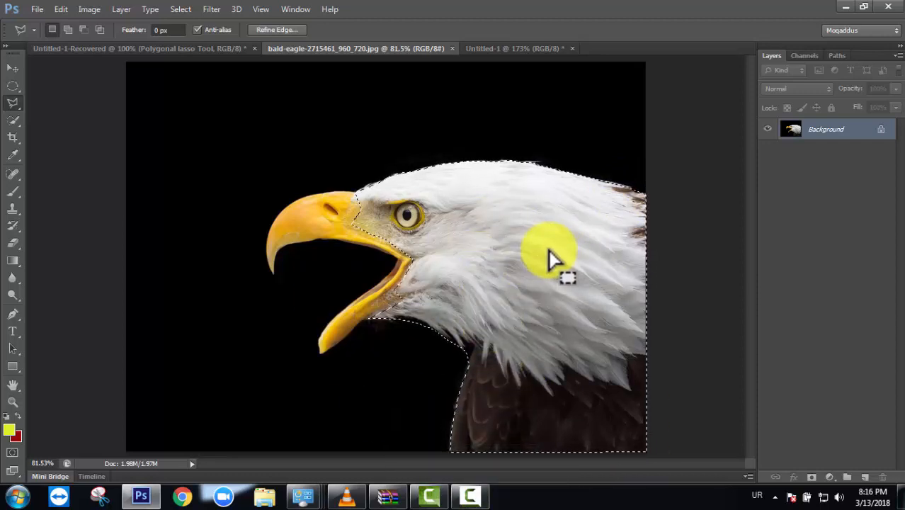
# Copy the selected beakless eagle into the Untitled-1 document as a new layer and switch to the Move tool
pyautogui.click(507, 50)
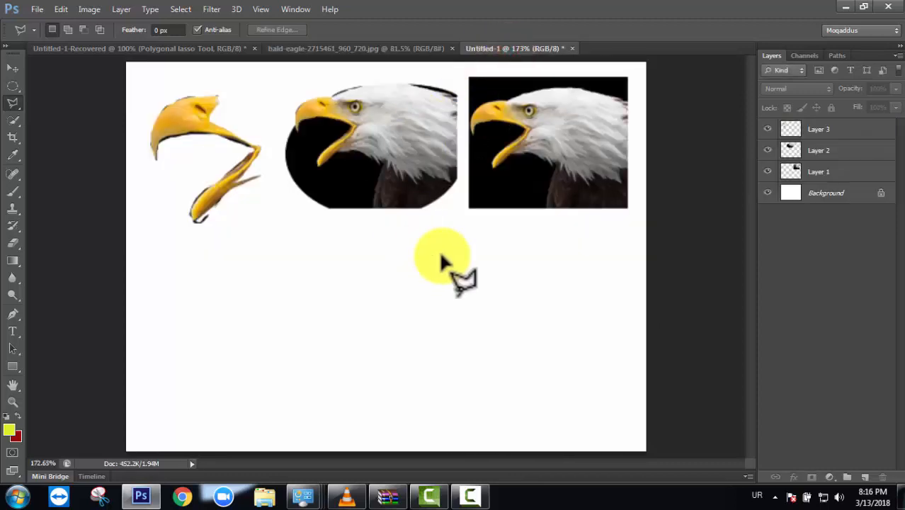
pyautogui.moveTo(440, 256); pyautogui.dragTo(441, 256)
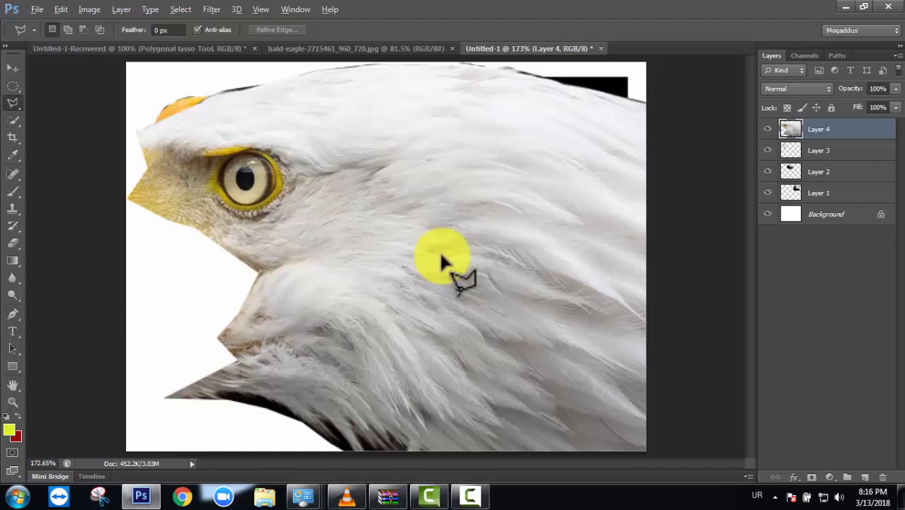
pyautogui.click(12, 65)
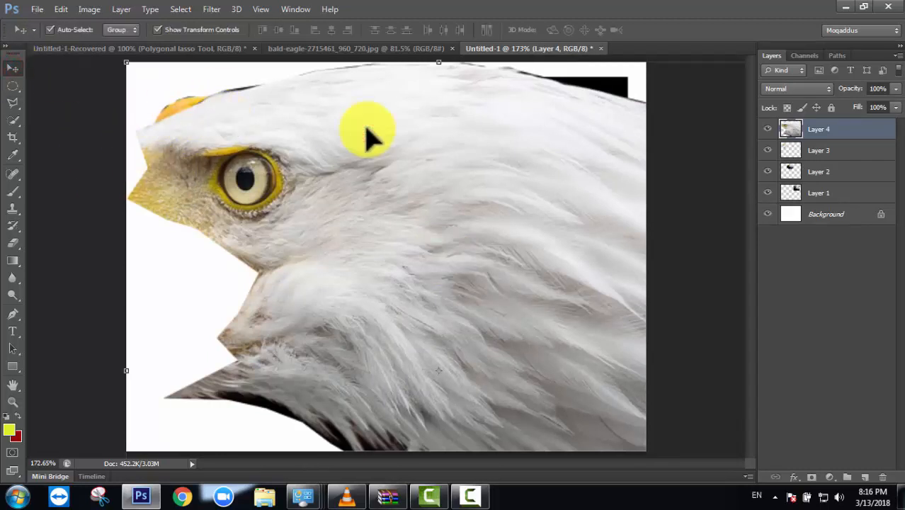
# Scale the pasted head cutout to 26.42% width and 26.35% height and place it below the rectangular eagle picture
pyautogui.hotkey('ctrl', 't')
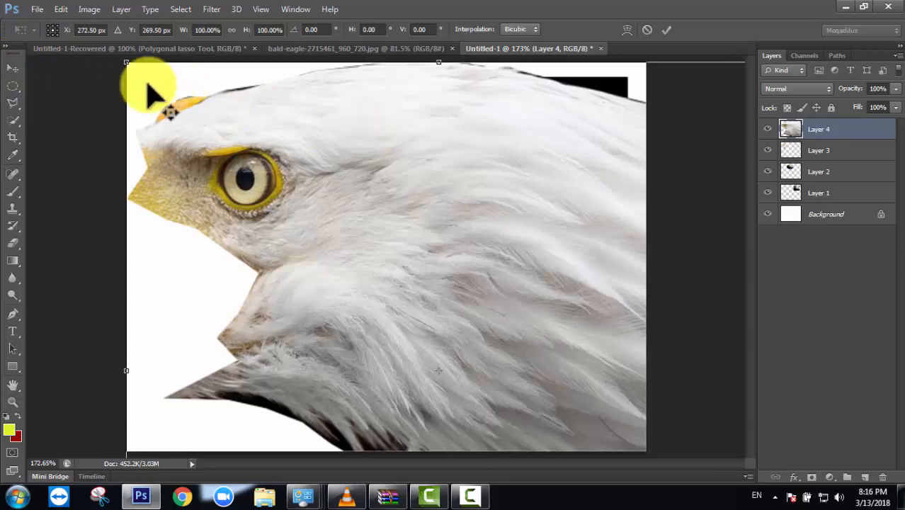
pyautogui.moveTo(127, 64); pyautogui.dragTo(360, 287)
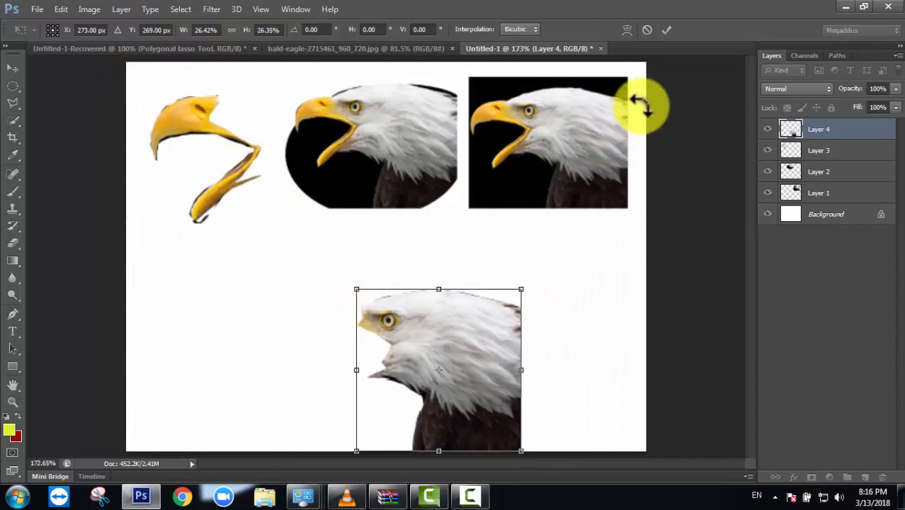
pyautogui.click(665, 30)
pyautogui.moveTo(488, 383); pyautogui.dragTo(588, 360)
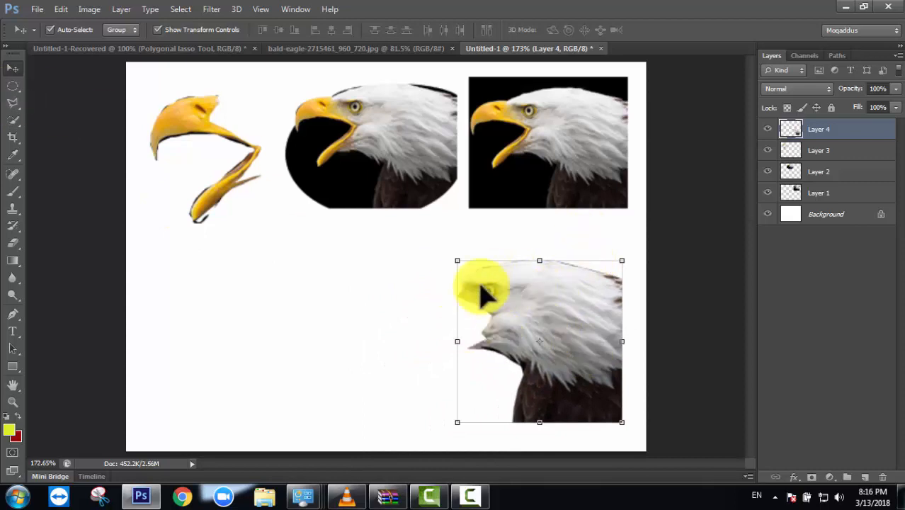
# Fit the beak cutout onto the beakless head, scaling it to 85.71% in width and height, and deselect its layer
pyautogui.moveTo(182, 127); pyautogui.dragTo(411, 307)
pyautogui.hotkey('ctrl', 't')
pyautogui.moveTo(384, 274); pyautogui.dragTo(416, 302)
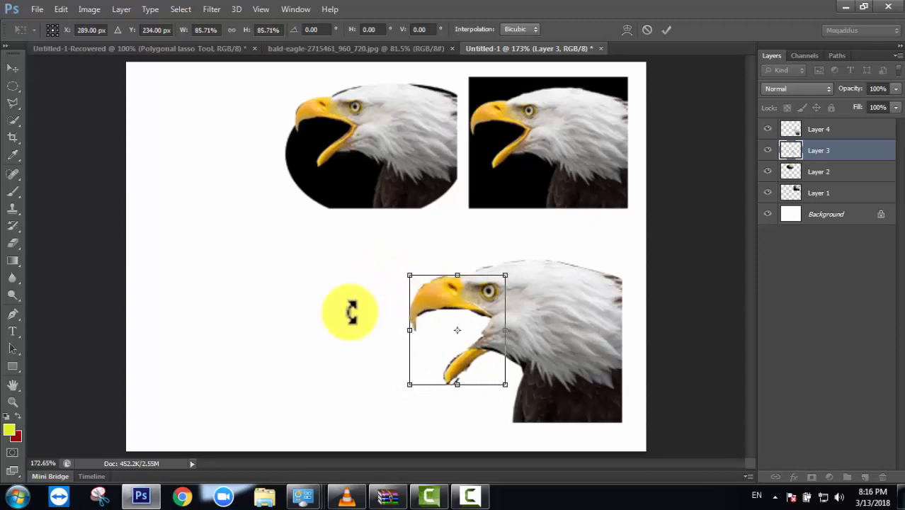
pyautogui.click(665, 29)
pyautogui.click(336, 334)
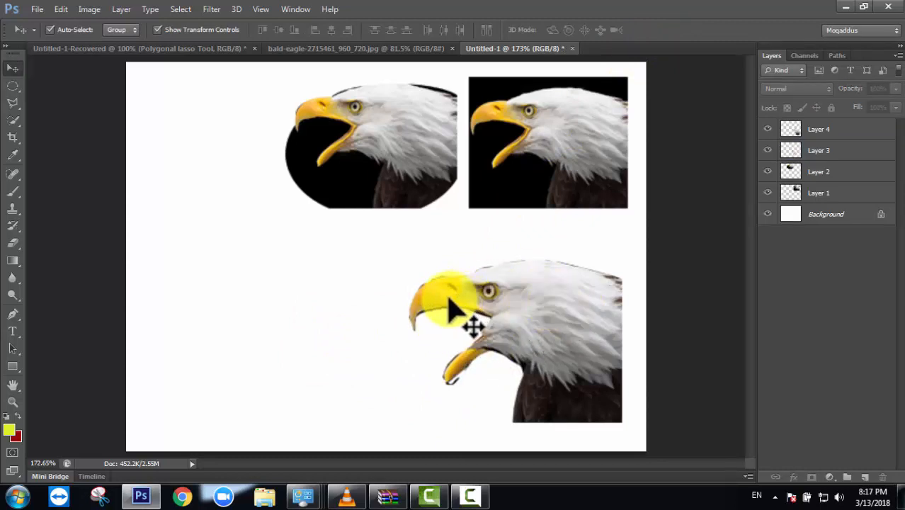
# Return the beak cutout to the upper row beside the elliptical picture and shift the head cutout slightly right and down, leaving nothing selected
pyautogui.moveTo(443, 301); pyautogui.dragTo(163, 94)
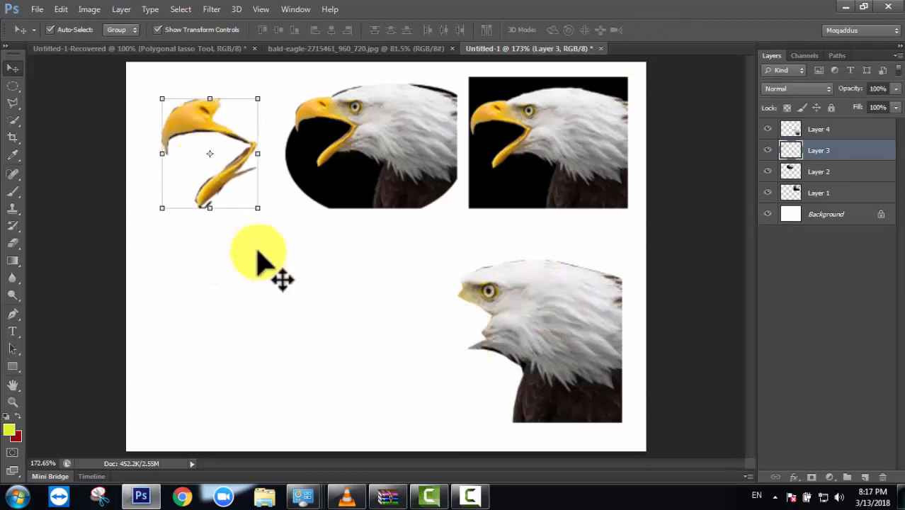
pyautogui.moveTo(532, 327)
pyautogui.mouseDown()
pyautogui.moveTo(516, 354)
pyautogui.moveTo(540, 337)
pyautogui.moveTo(545, 347)
pyautogui.moveTo(543, 332)
pyautogui.mouseUp()
pyautogui.click(363, 334)
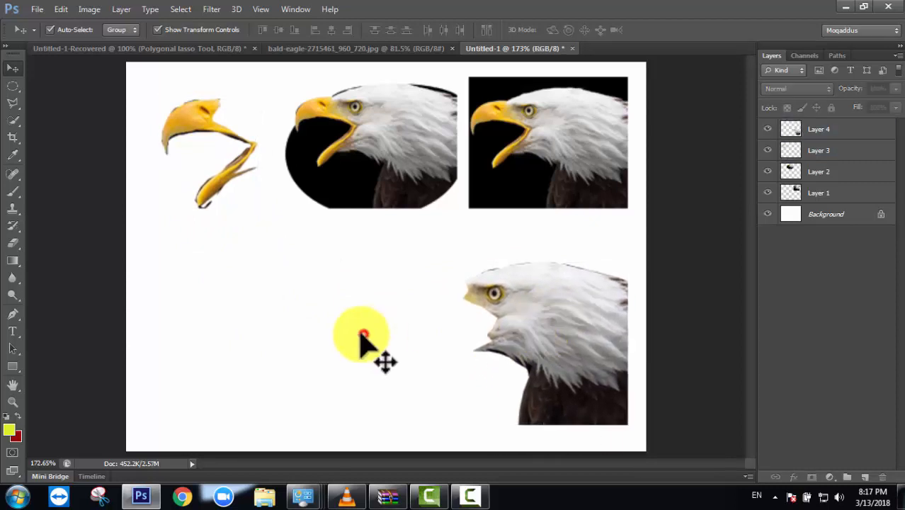
# Switch to the Magnetic Lasso tool and clear the head selection in the bald-eagle image
pyautogui.click(11, 100)
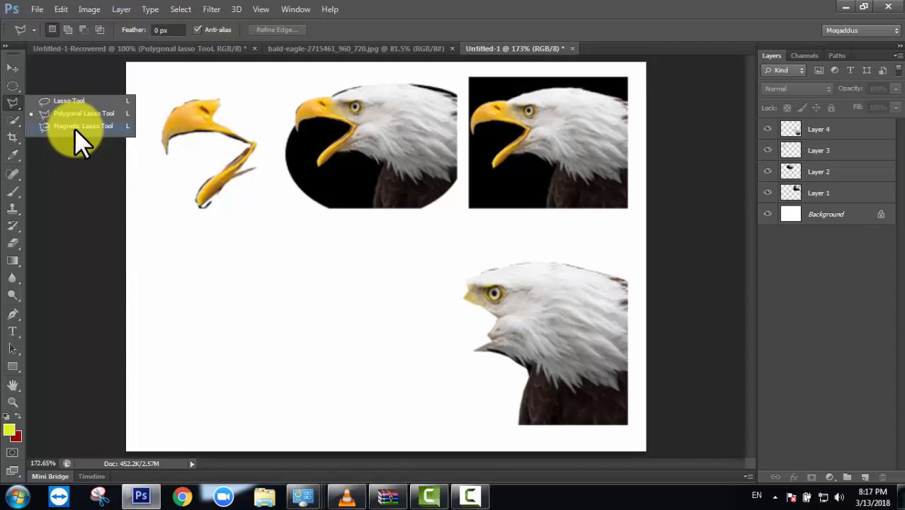
pyautogui.click(74, 128)
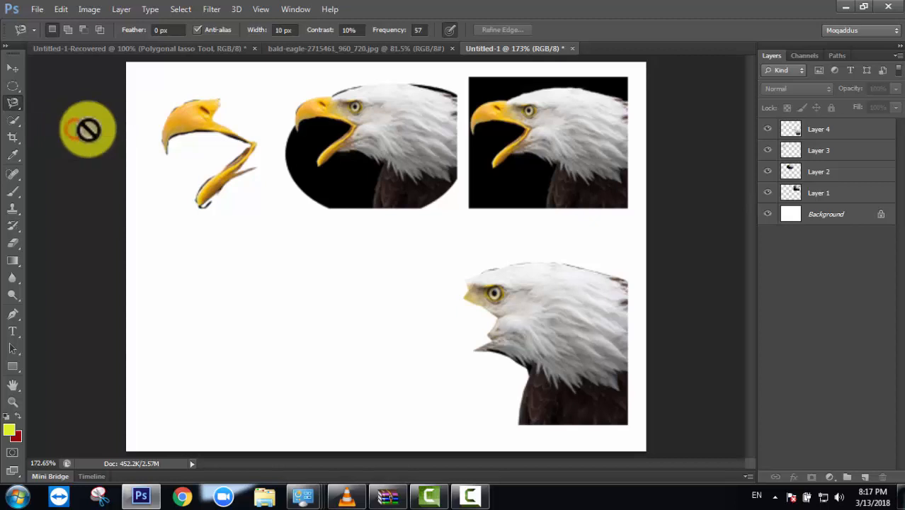
pyautogui.click(411, 48)
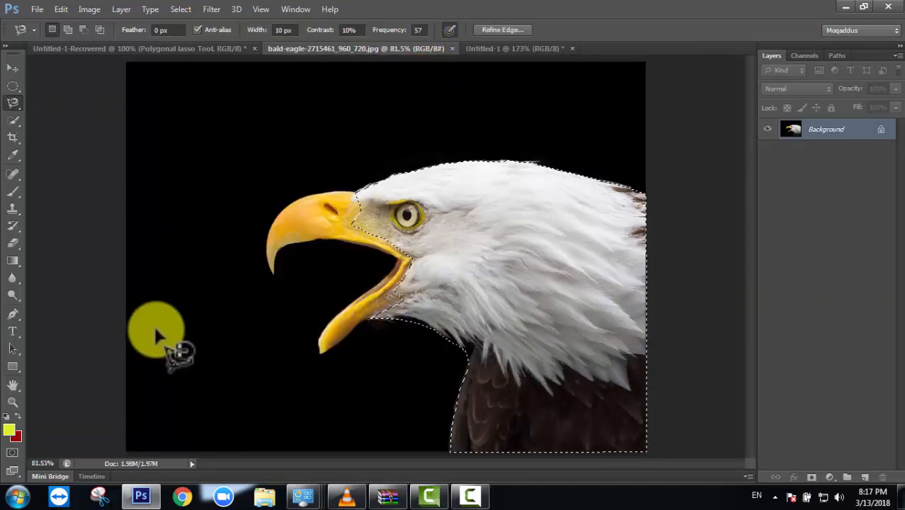
pyautogui.hotkey('ctrl', 'd')
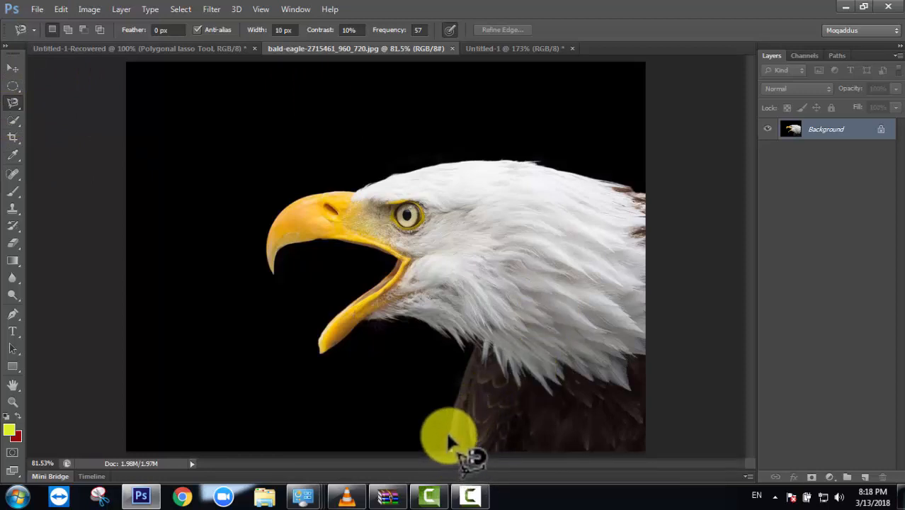
# Trace a closed Magnetic Lasso selection around the dark body feathers, following the jagged lower edge of the white neck and the image's edges
pyautogui.click(451, 448)
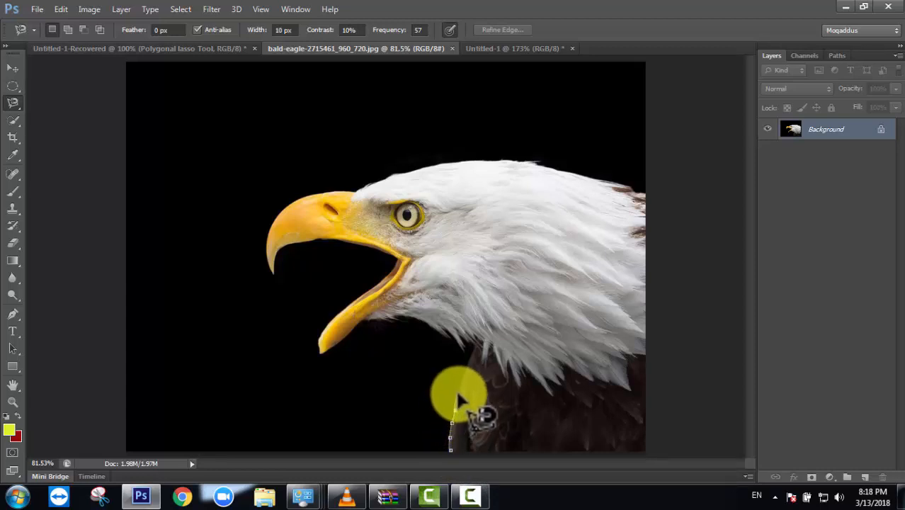
pyautogui.click(473, 346)
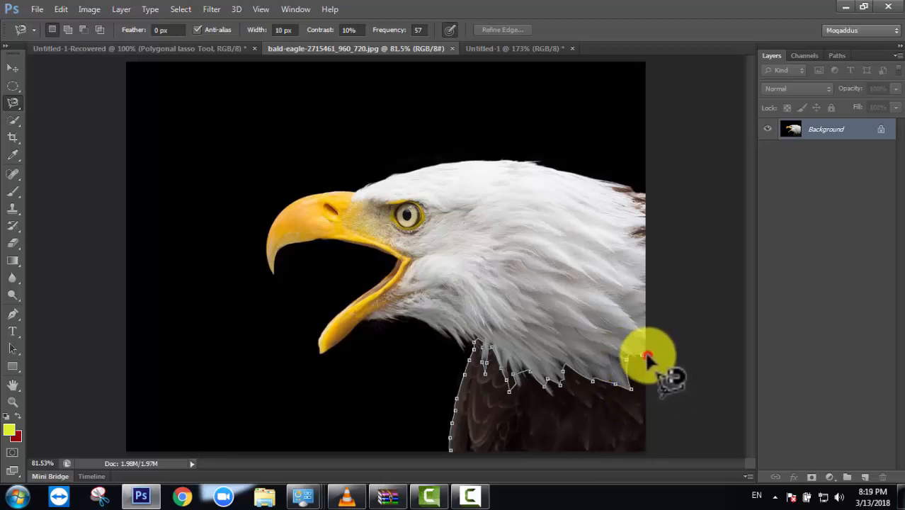
pyautogui.click(652, 458)
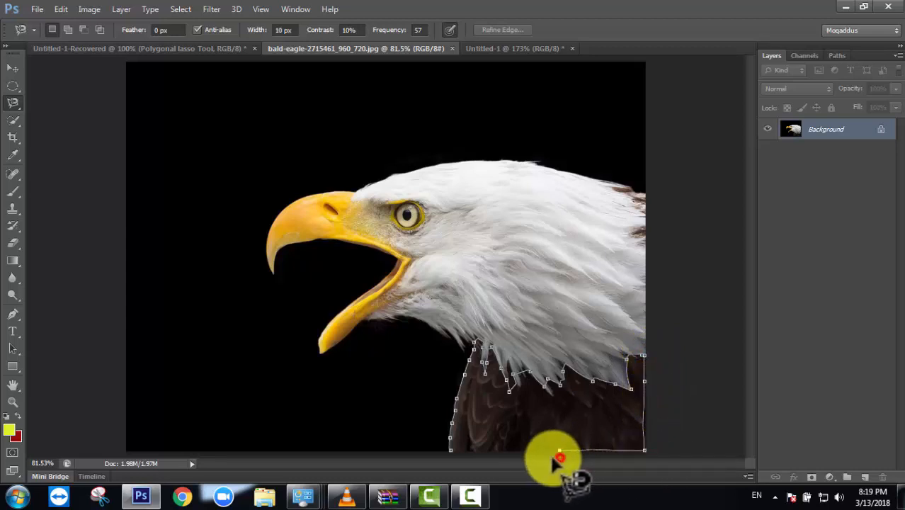
pyautogui.click(451, 451)
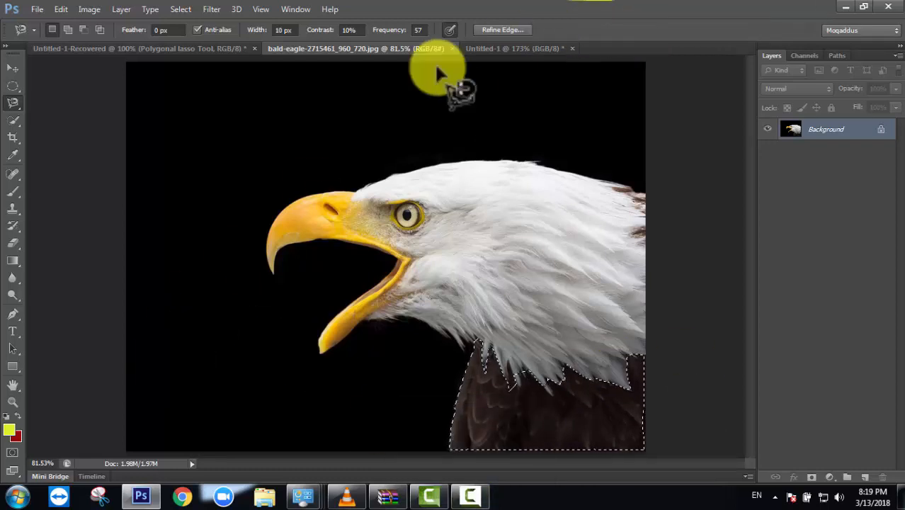
# Paste the selected body feathers into the Untitled-1 document and scale the cutout down to about half its size
pyautogui.click(485, 49)
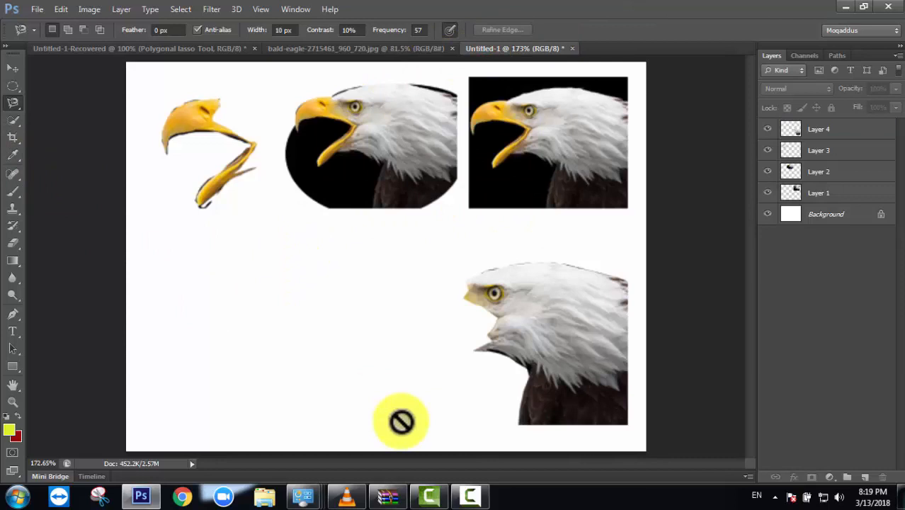
pyautogui.moveTo(401, 421); pyautogui.dragTo(402, 420)
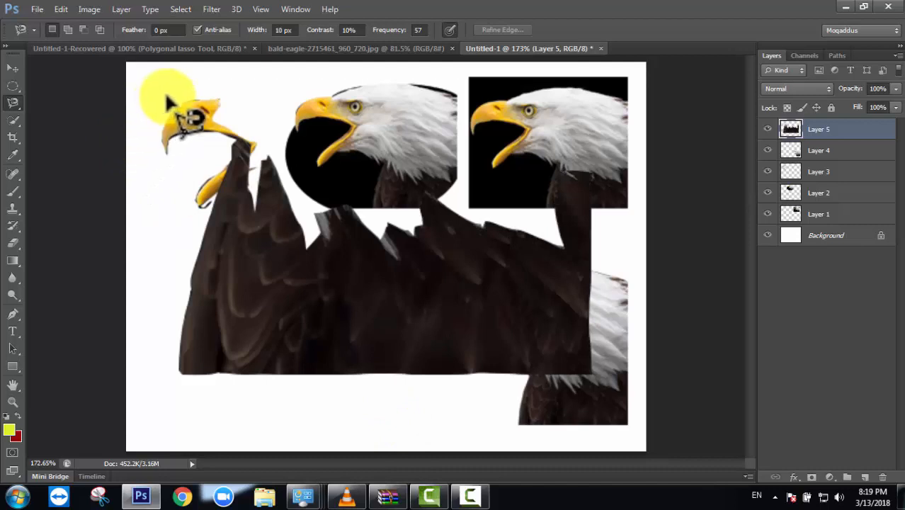
pyautogui.hotkey('alt', 'shift')
pyautogui.hotkey('ctrl', 't')
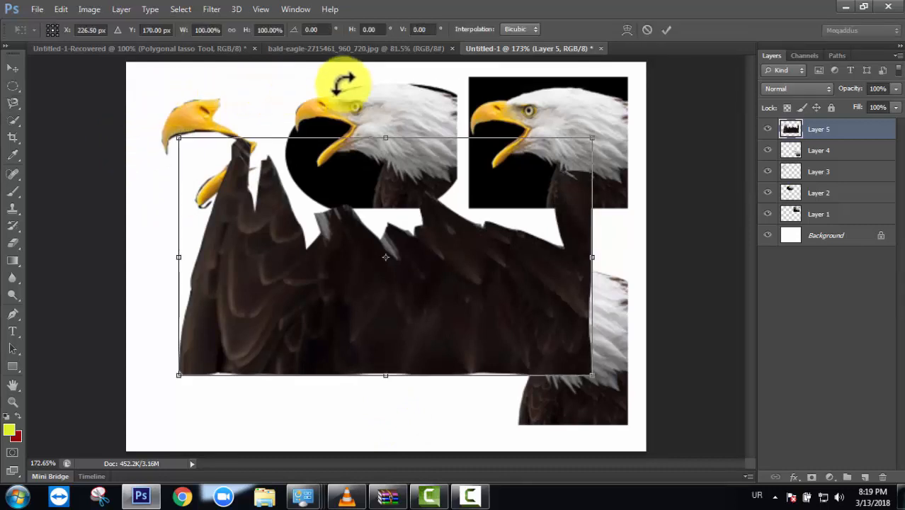
pyautogui.hotkey('alt', 'shift')
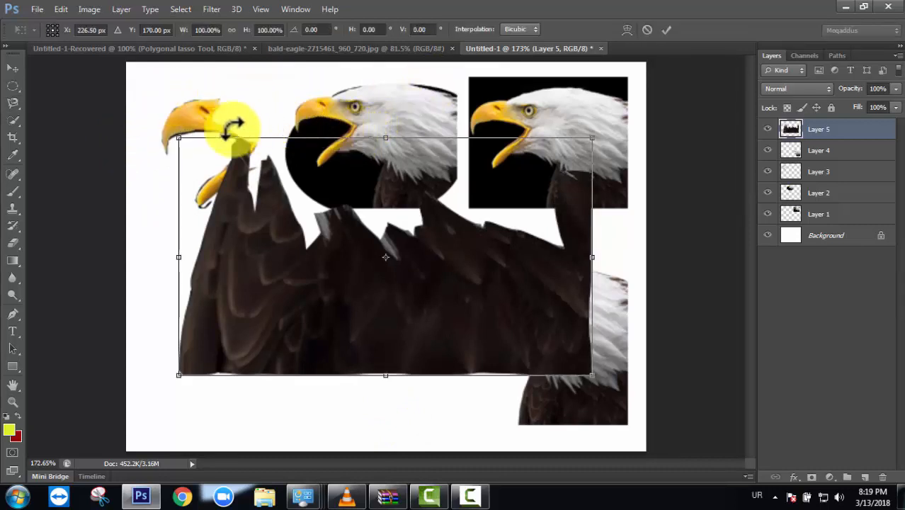
pyautogui.moveTo(181, 140); pyautogui.dragTo(287, 201)
pyautogui.click(669, 31)
pyautogui.press('l')
pyautogui.click(427, 265)
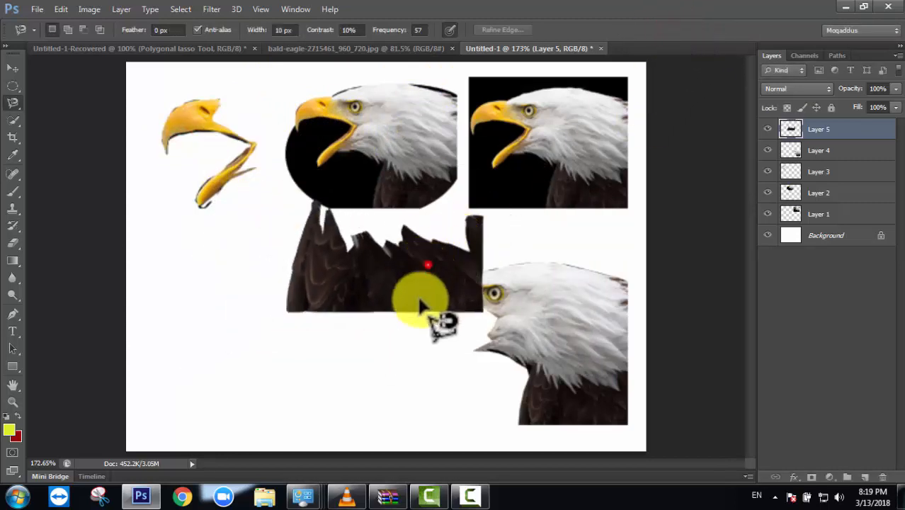
pyautogui.doubleClick(410, 325)
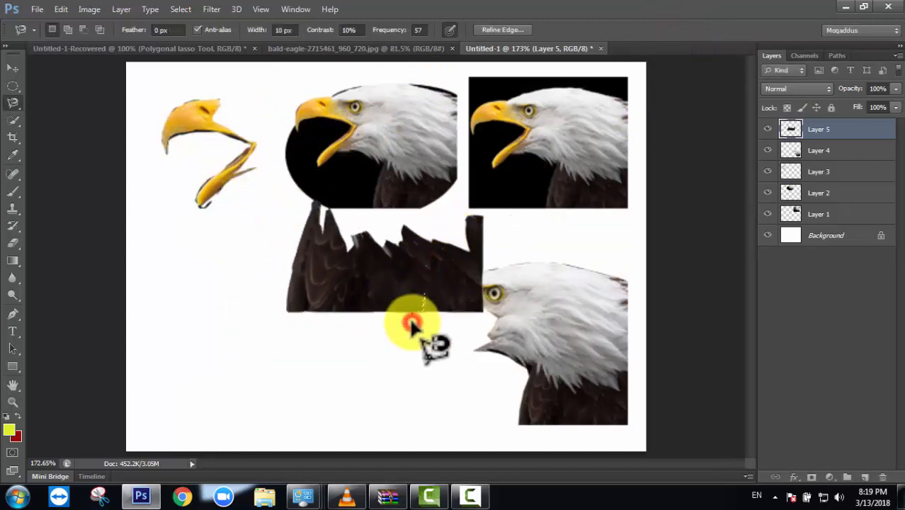
pyautogui.hotkey('ctrl', 'd')
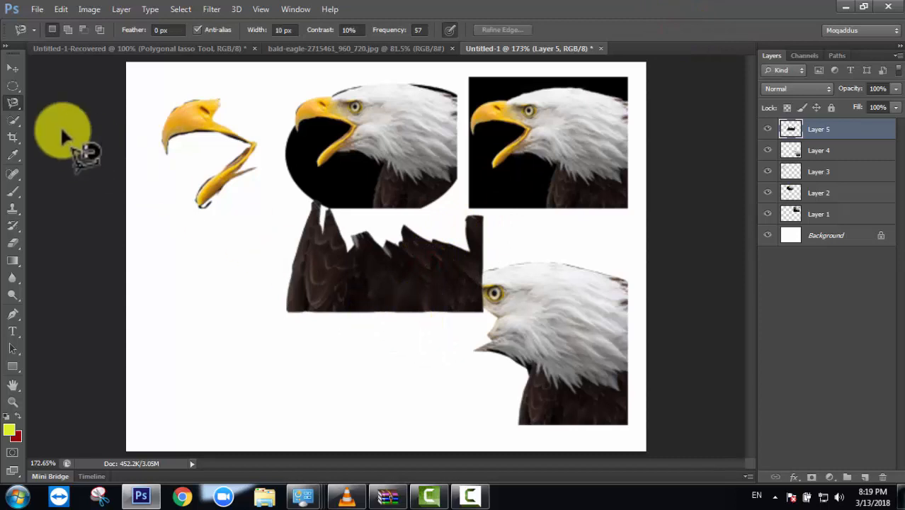
# Move the feathers cutout down beside the beakless head, aligned with its lower edge, and leave nothing selected
pyautogui.click(13, 67)
pyautogui.moveTo(384, 299); pyautogui.dragTo(392, 391)
pyautogui.click(297, 274)
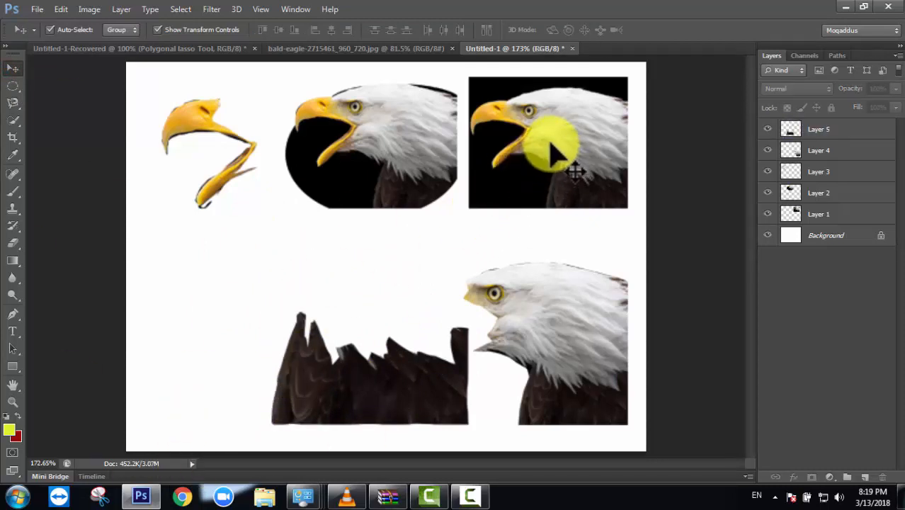
# Go through the cutouts one by one, nudging the elliptical picture left and up and the feathers slightly left
pyautogui.moveTo(552, 144); pyautogui.dragTo(550, 143)
pyautogui.moveTo(418, 150); pyautogui.dragTo(398, 160)
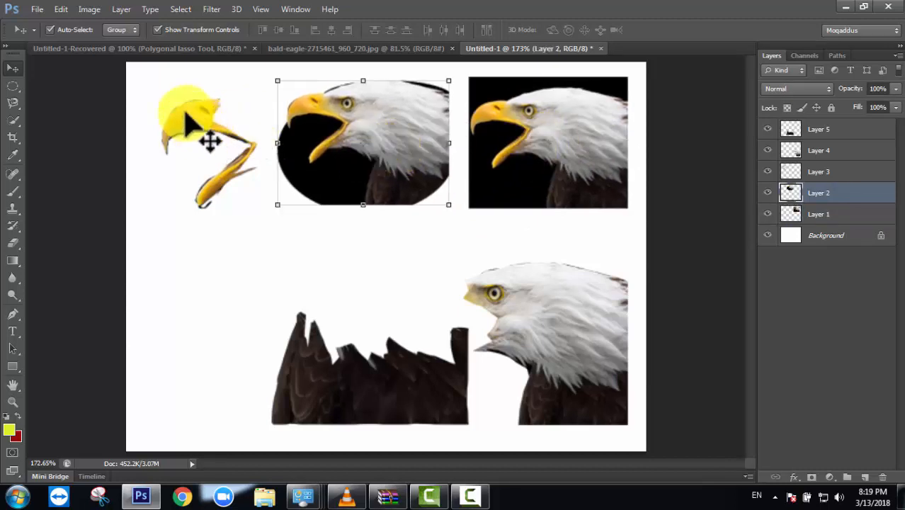
pyautogui.moveTo(196, 125)
pyautogui.mouseDown()
pyautogui.moveTo(192, 111)
pyautogui.moveTo(185, 125)
pyautogui.moveTo(196, 122)
pyautogui.mouseUp()
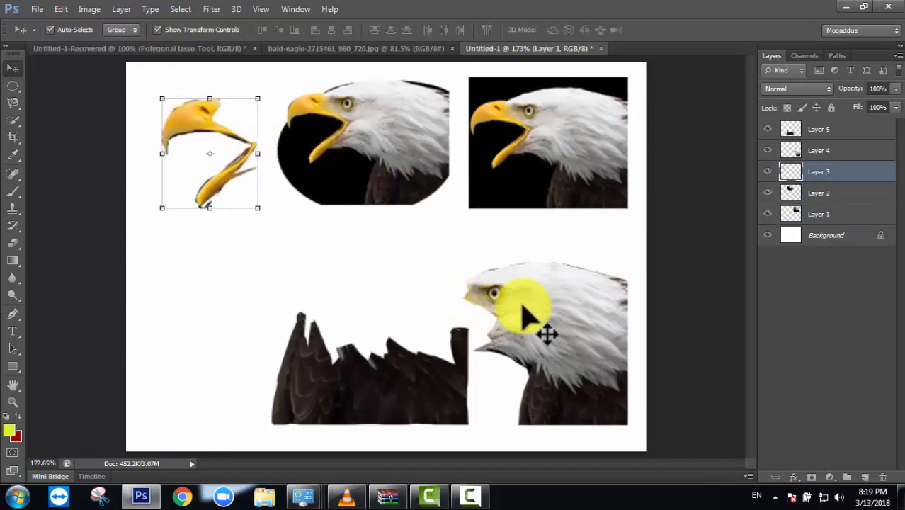
pyautogui.moveTo(531, 303)
pyautogui.mouseDown()
pyautogui.moveTo(546, 324)
pyautogui.moveTo(543, 315)
pyautogui.mouseUp()
pyautogui.moveTo(404, 391); pyautogui.dragTo(398, 390)
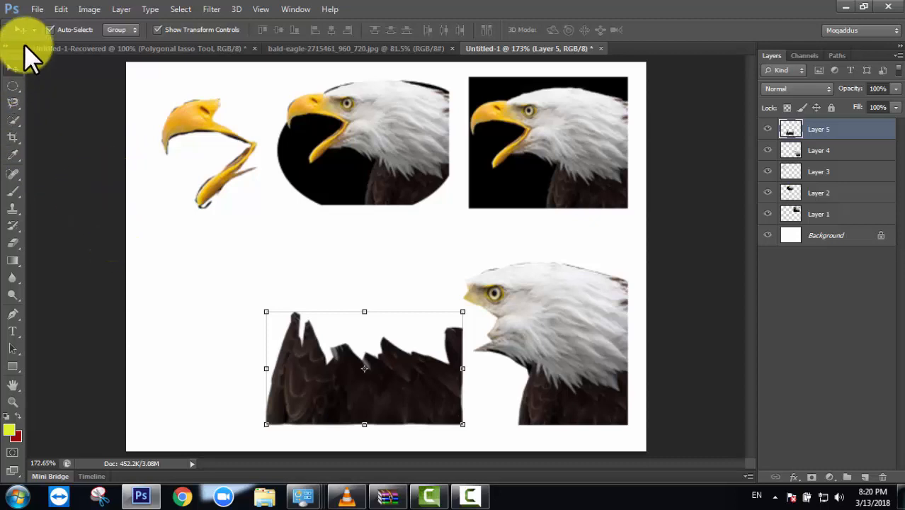
# Clear the feathers selection in the bald-eagle image and switch to the Quick Selection tool
pyautogui.click(309, 50)
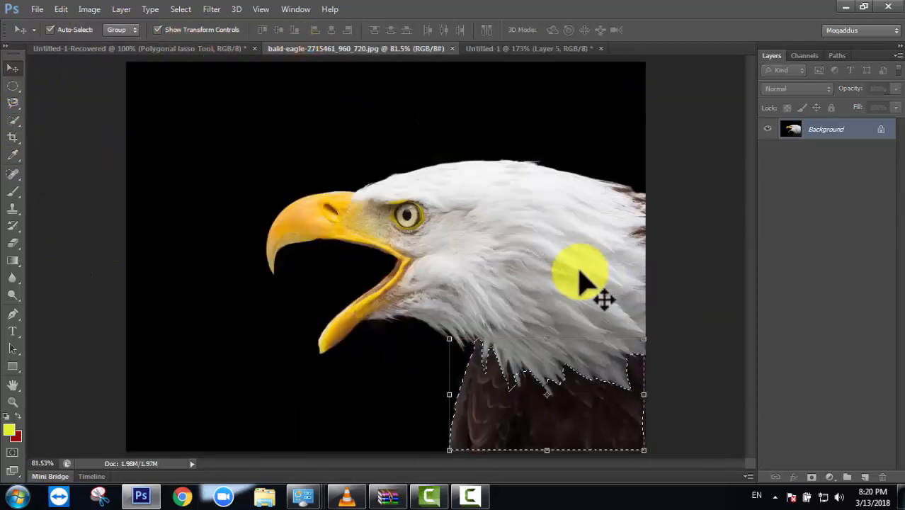
pyautogui.hotkey('ctrl', 'd')
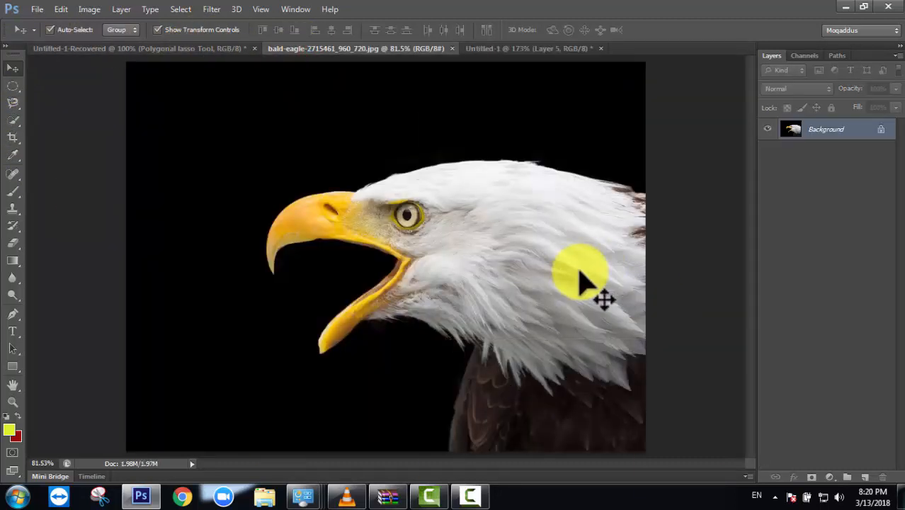
pyautogui.click(15, 139)
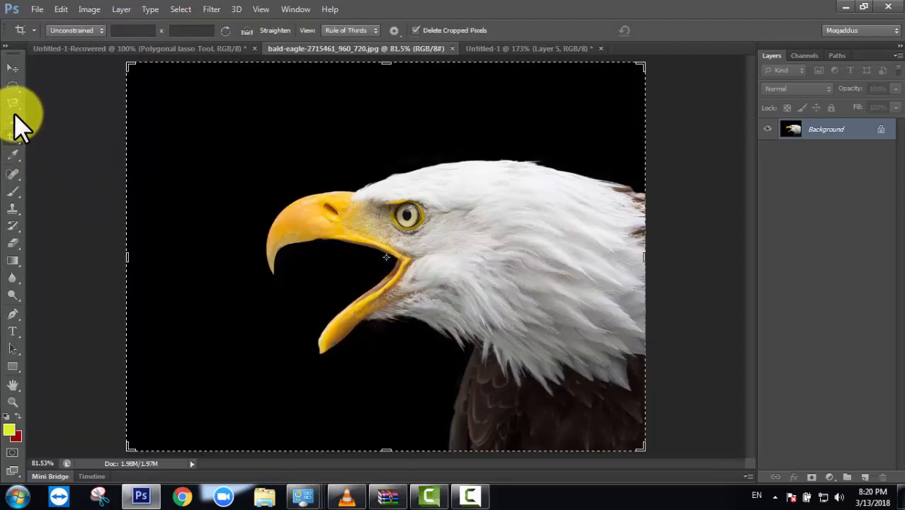
pyautogui.click(10, 69)
pyautogui.click(11, 121)
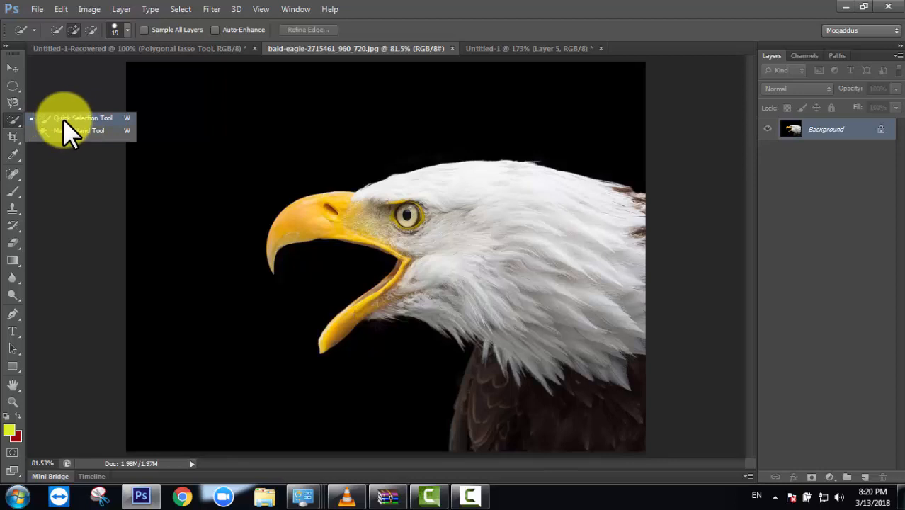
pyautogui.click(78, 119)
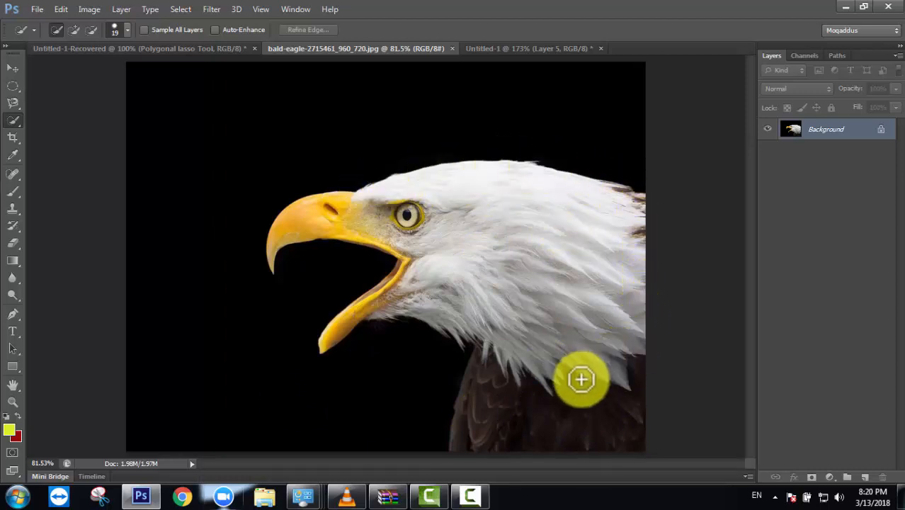
# Quick-select the eagle's white head and neck feathers, subtracting the yellow beak and the stray area below the jaw
pyautogui.click(624, 197)
pyautogui.moveTo(625, 197)
pyautogui.mouseDown()
pyautogui.moveTo(437, 176)
pyautogui.moveTo(473, 194)
pyautogui.moveTo(487, 248)
pyautogui.moveTo(467, 244)
pyautogui.moveTo(465, 276)
pyautogui.moveTo(568, 279)
pyautogui.moveTo(623, 299)
pyautogui.moveTo(631, 315)
pyautogui.moveTo(630, 332)
pyautogui.moveTo(559, 350)
pyautogui.moveTo(500, 354)
pyautogui.moveTo(439, 337)
pyautogui.mouseUp()
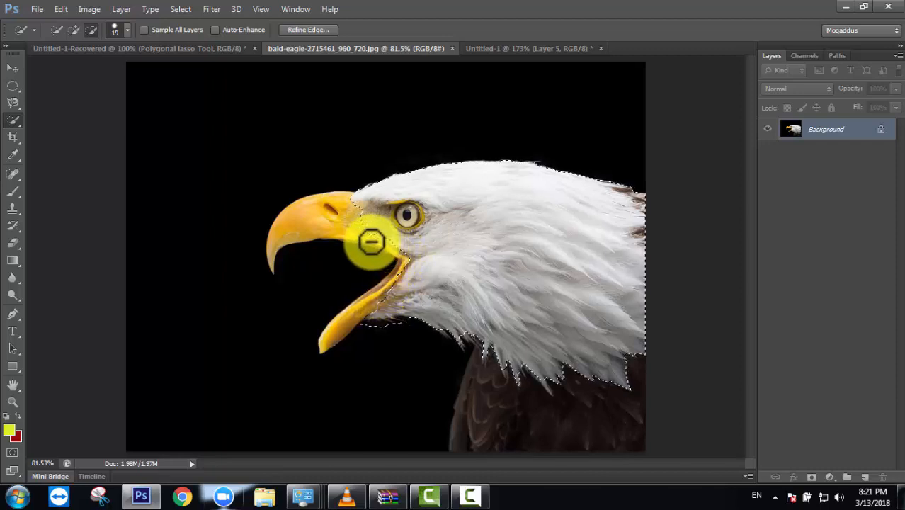
pyautogui.moveTo(372, 243)
pyautogui.mouseDown()
pyautogui.moveTo(393, 348)
pyautogui.moveTo(334, 365)
pyautogui.moveTo(325, 345)
pyautogui.mouseUp()
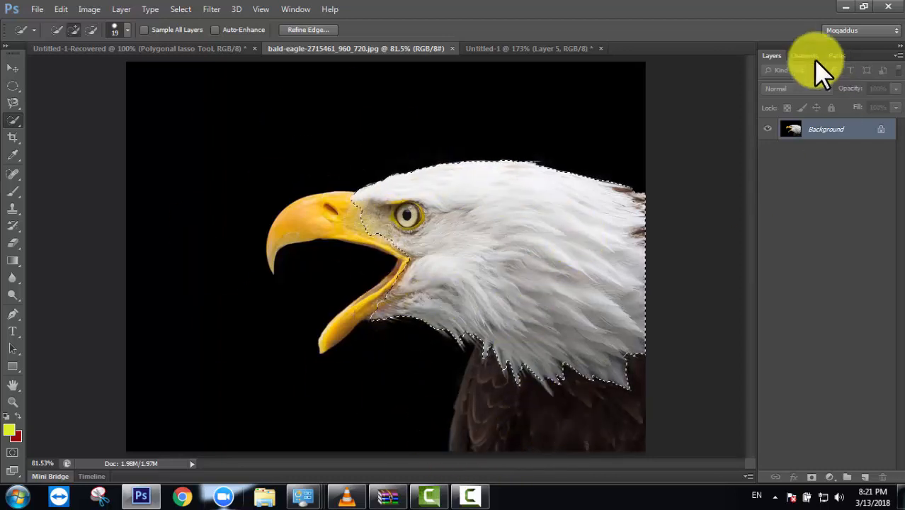
# Paste the selected white head into Untitled-1 and scale it to 40.99% width and 40.89% height
pyautogui.click(541, 49)
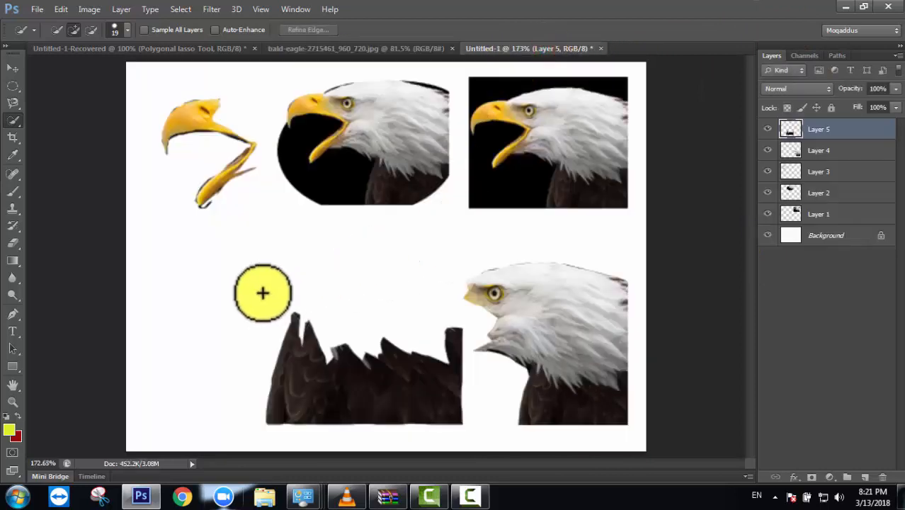
pyautogui.click(13, 67)
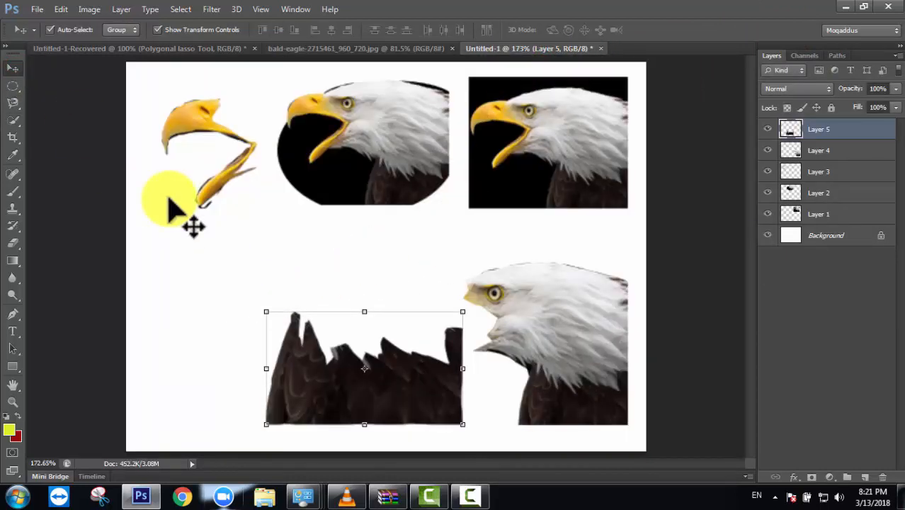
pyautogui.hotkey('ctrl', 'v')
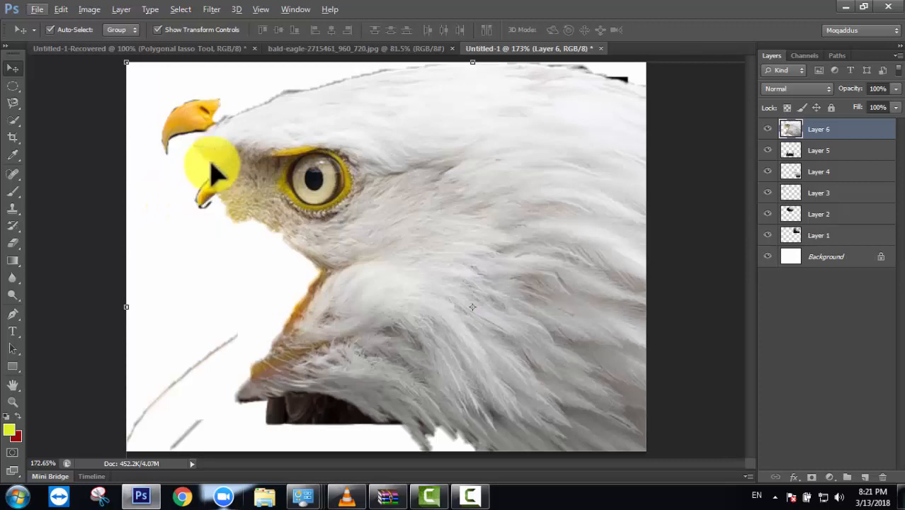
pyautogui.hotkey('ctrl', 't')
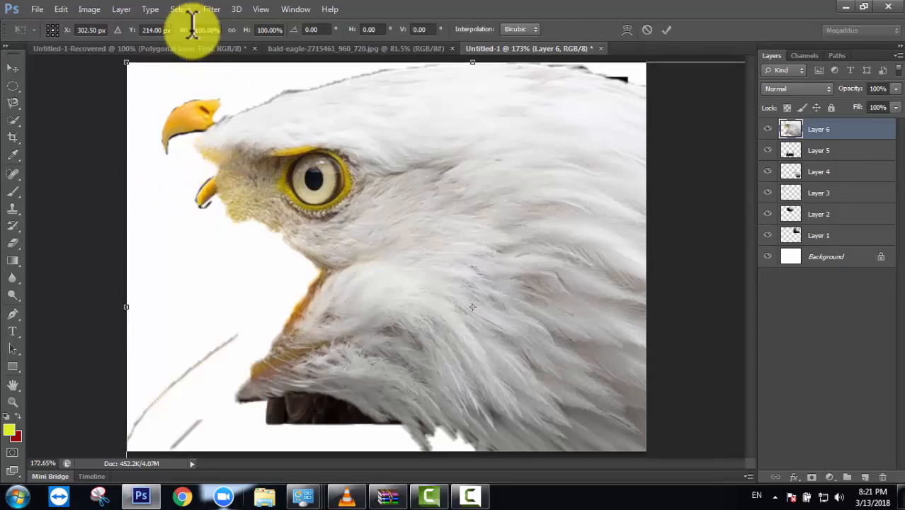
pyautogui.moveTo(126, 63); pyautogui.dragTo(307, 251)
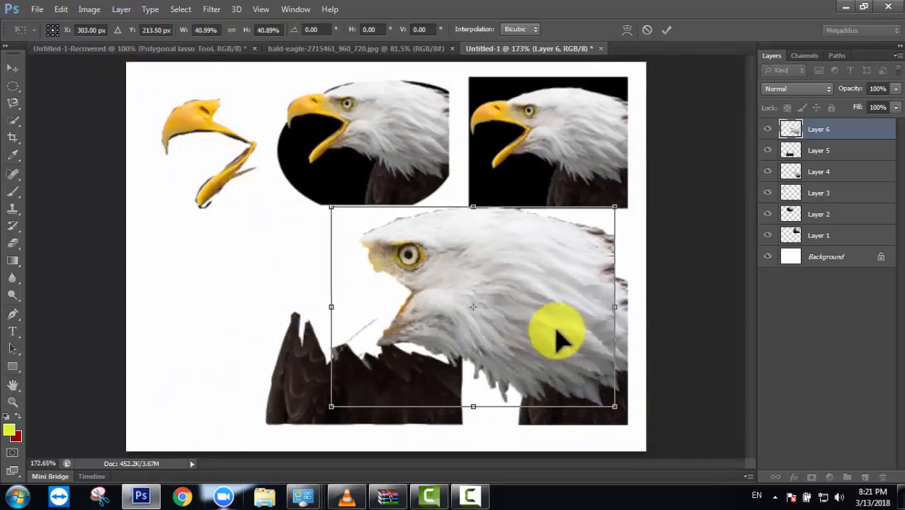
# Fit the white head over the body feathers, scaling it to 39.67% width and 39.49% height, and apply the transformation
pyautogui.moveTo(501, 293); pyautogui.dragTo(316, 305)
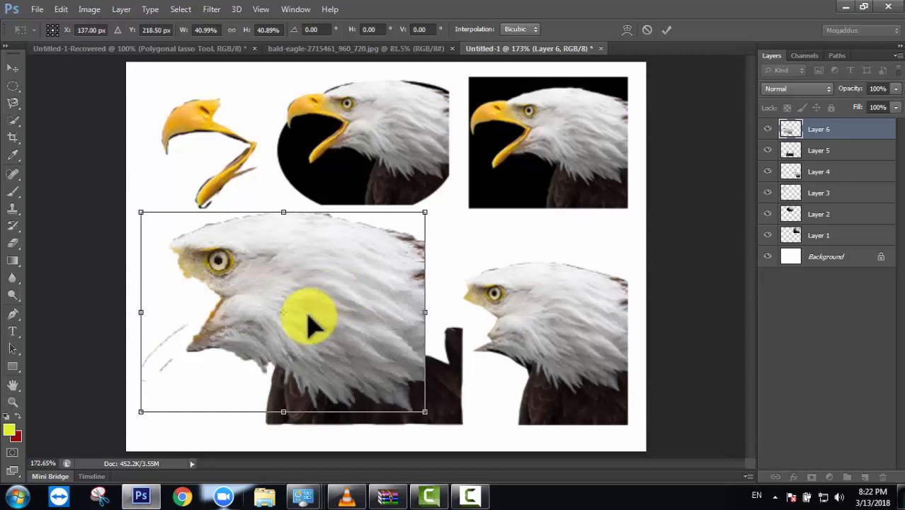
pyautogui.moveTo(312, 313); pyautogui.dragTo(337, 303)
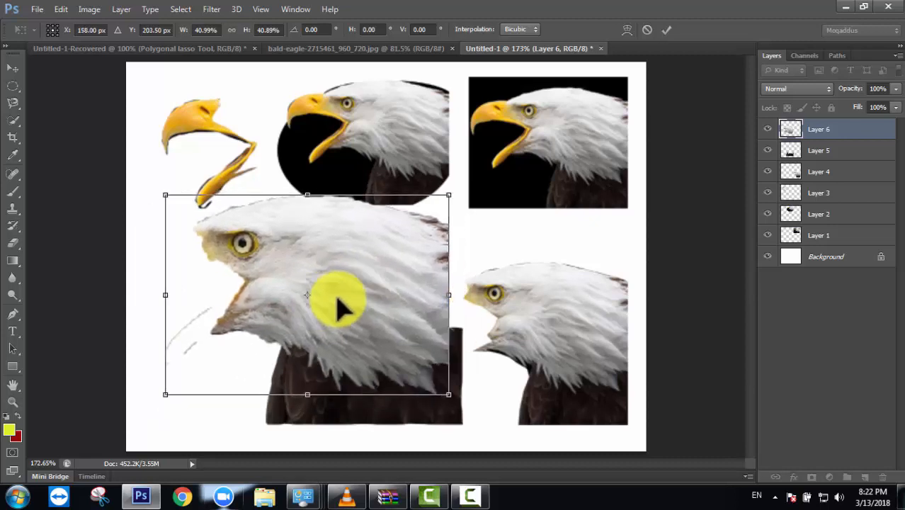
pyautogui.moveTo(165, 194); pyautogui.dragTo(193, 211)
pyautogui.moveTo(327, 346); pyautogui.dragTo(368, 362)
pyautogui.moveTo(241, 233); pyautogui.dragTo(222, 216)
pyautogui.moveTo(430, 348); pyautogui.dragTo(415, 338)
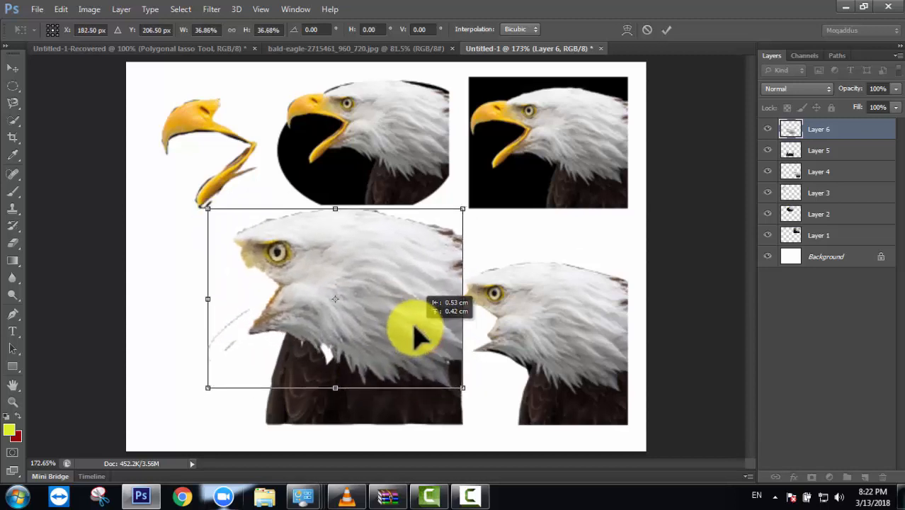
pyautogui.moveTo(207, 209); pyautogui.dragTo(194, 200)
pyautogui.moveTo(363, 283); pyautogui.dragTo(358, 287)
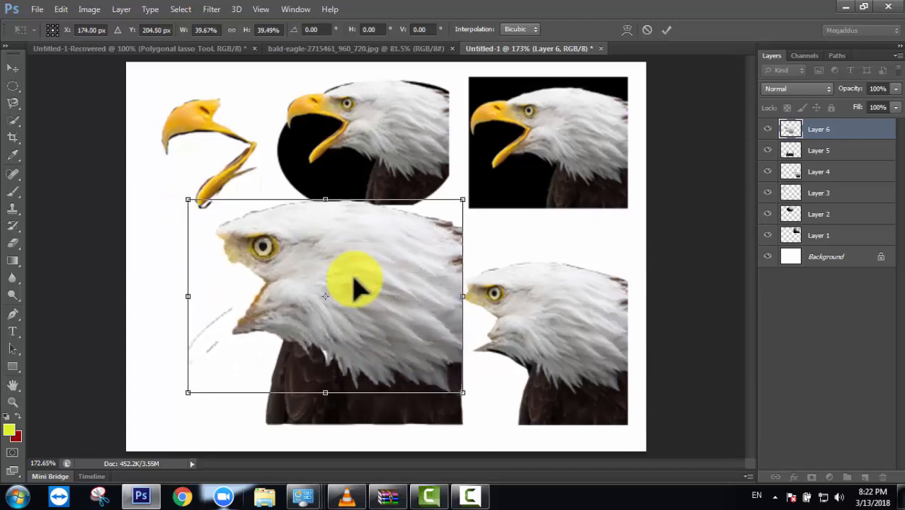
pyautogui.click(665, 30)
# Fit the beak cutout onto the large head, scaling it to 121.43% width and 101.04% height, and deselect its layer
pyautogui.moveTo(204, 132); pyautogui.dragTo(205, 260)
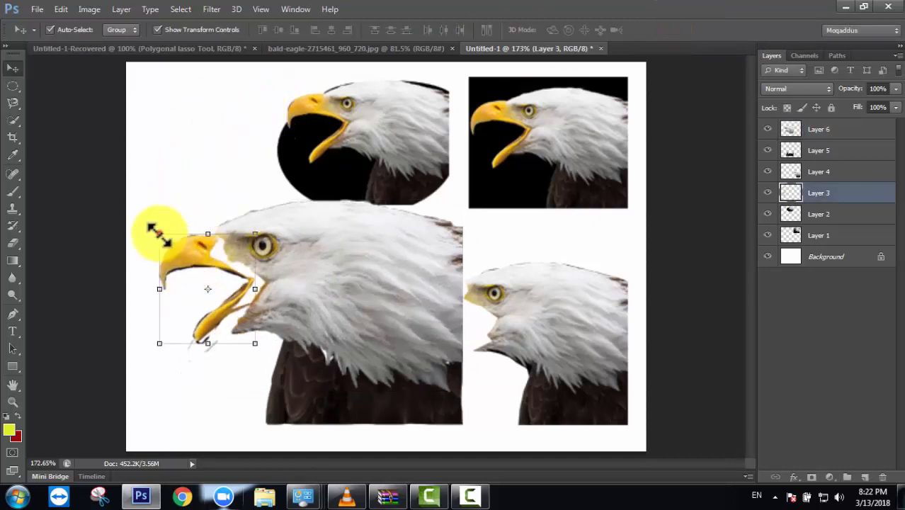
pyautogui.moveTo(159, 234); pyautogui.dragTo(148, 217)
pyautogui.moveTo(175, 255)
pyautogui.mouseDown()
pyautogui.moveTo(184, 266)
pyautogui.moveTo(193, 256)
pyautogui.moveTo(189, 264)
pyautogui.mouseUp()
pyautogui.moveTo(277, 366)
pyautogui.mouseDown()
pyautogui.moveTo(263, 356)
pyautogui.moveTo(270, 352)
pyautogui.mouseUp()
pyautogui.moveTo(206, 266)
pyautogui.mouseDown()
pyautogui.moveTo(213, 271)
pyautogui.moveTo(214, 255)
pyautogui.mouseUp()
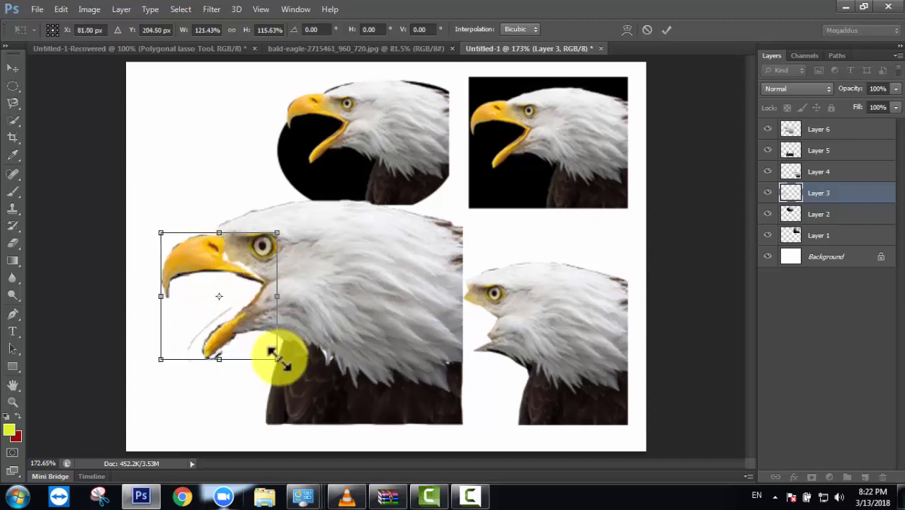
pyautogui.moveTo(276, 359); pyautogui.dragTo(275, 345)
pyautogui.click(12, 68)
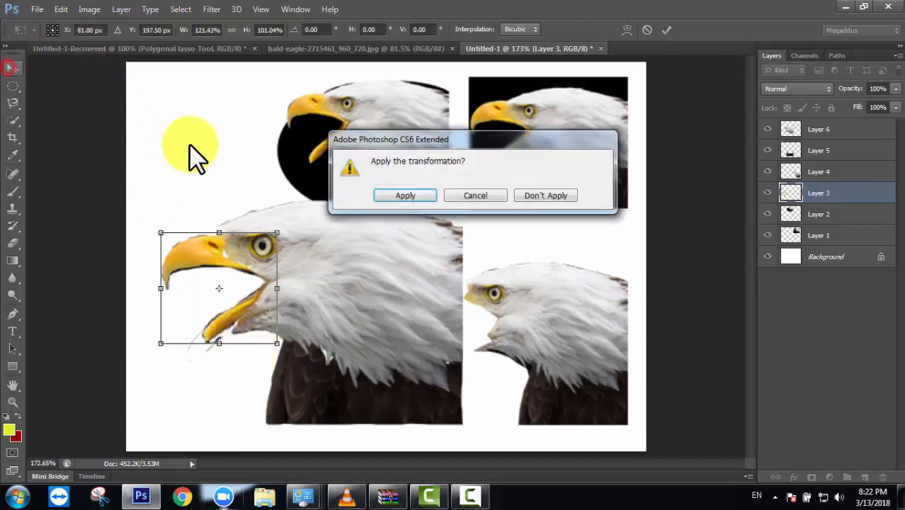
pyautogui.click(413, 198)
pyautogui.click(201, 162)
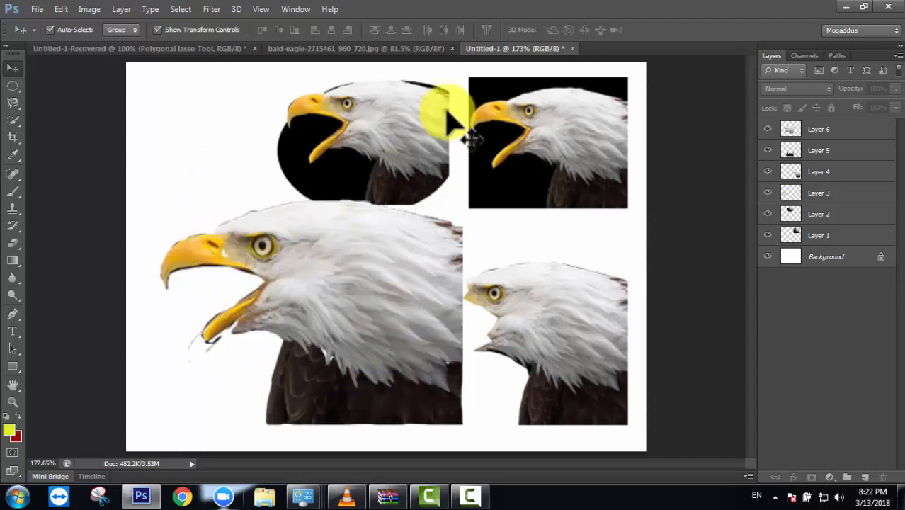
pyautogui.click(341, 49)
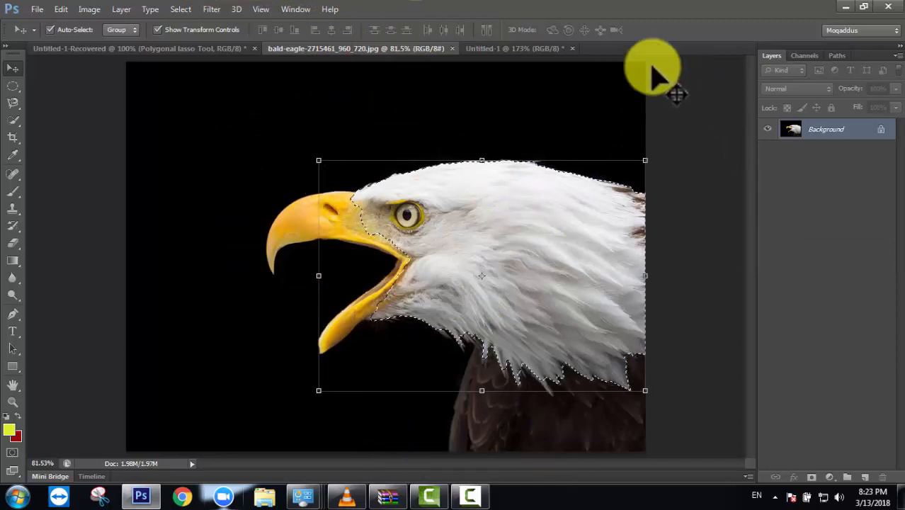
pyautogui.click(499, 48)
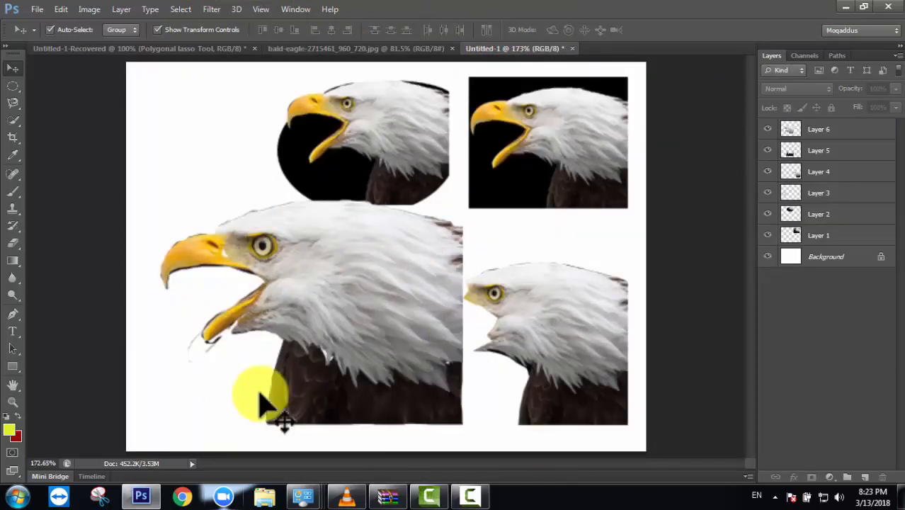